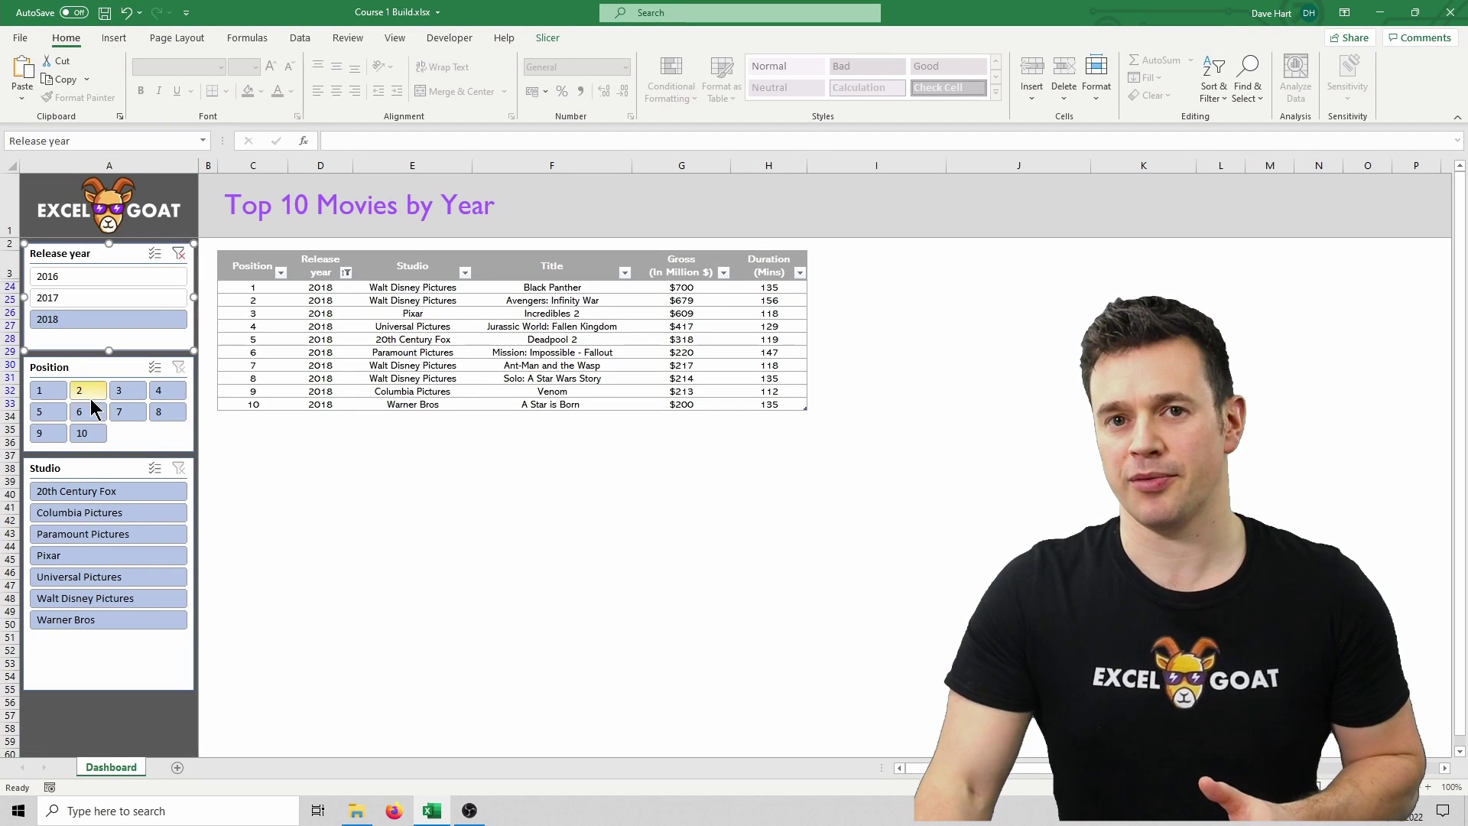
Bring up the Slicer Styles gallery for the selected Release year slicer
left_click(551, 37)
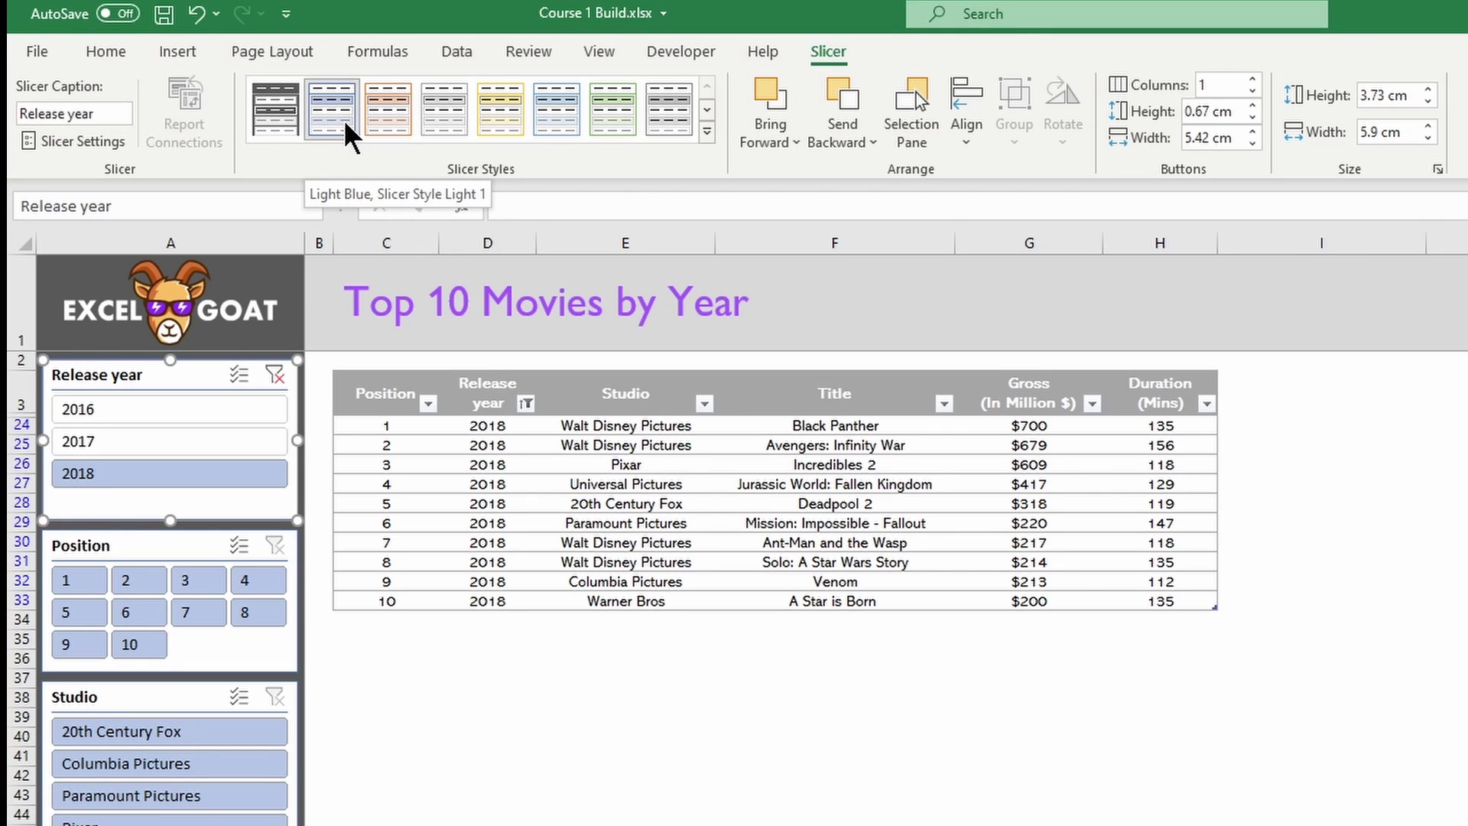
Duplicate the Light Blue slicer style as 'Goat Slicer 2' and apply it to the Release year slicer
right_click(343, 118)
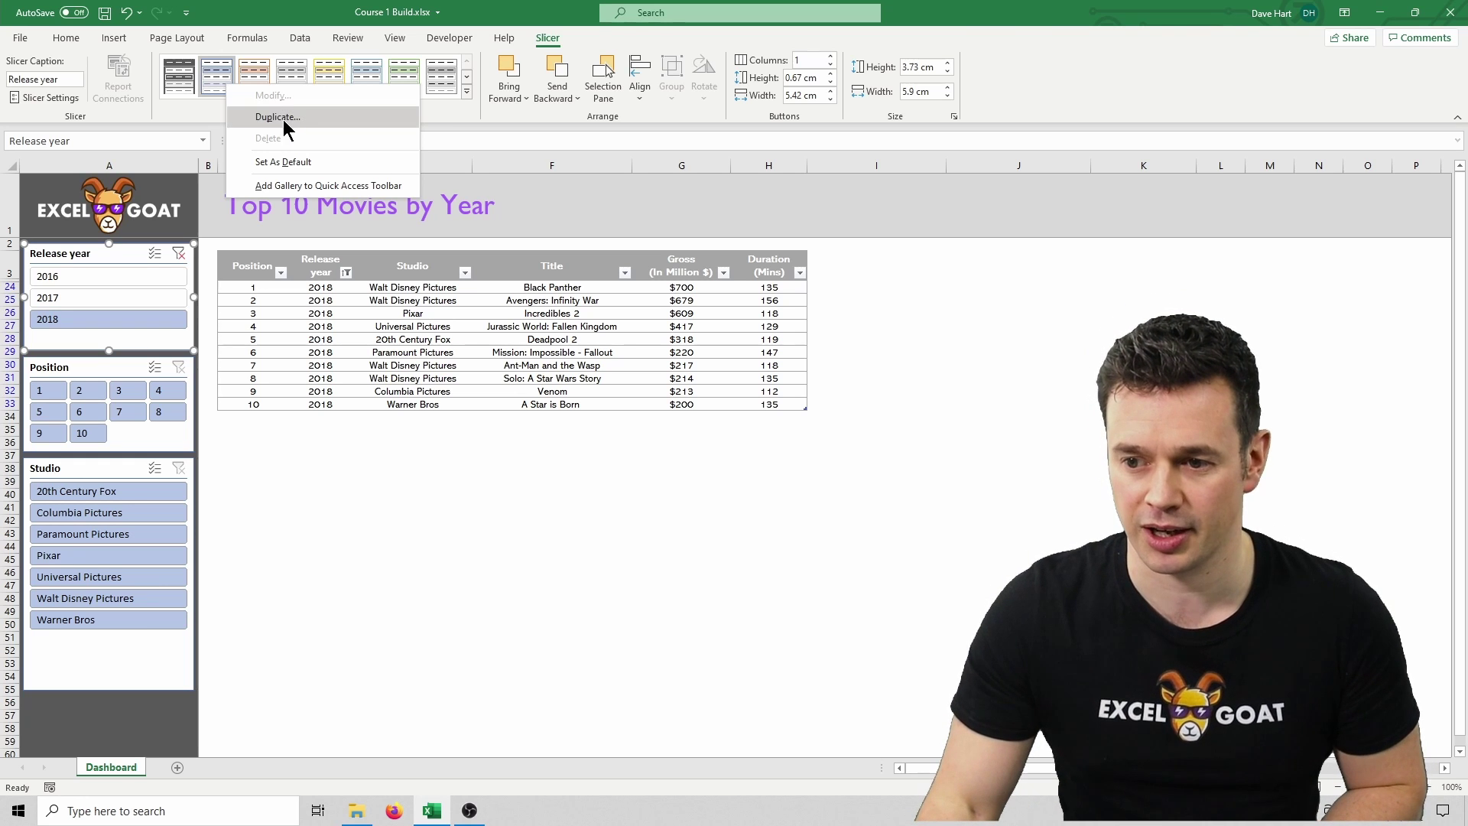
left_click(283, 120)
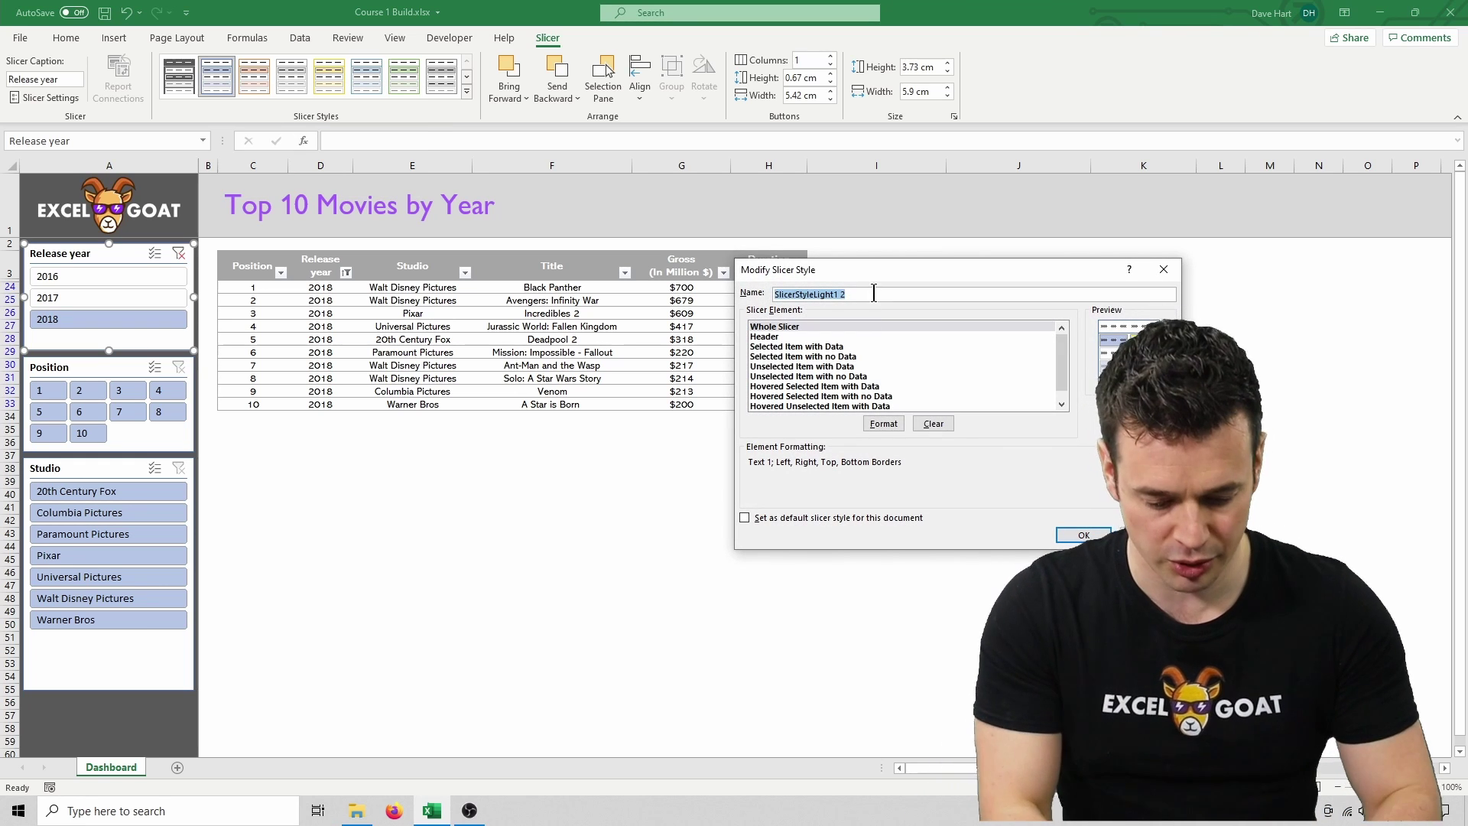
type("Goat Slicer")
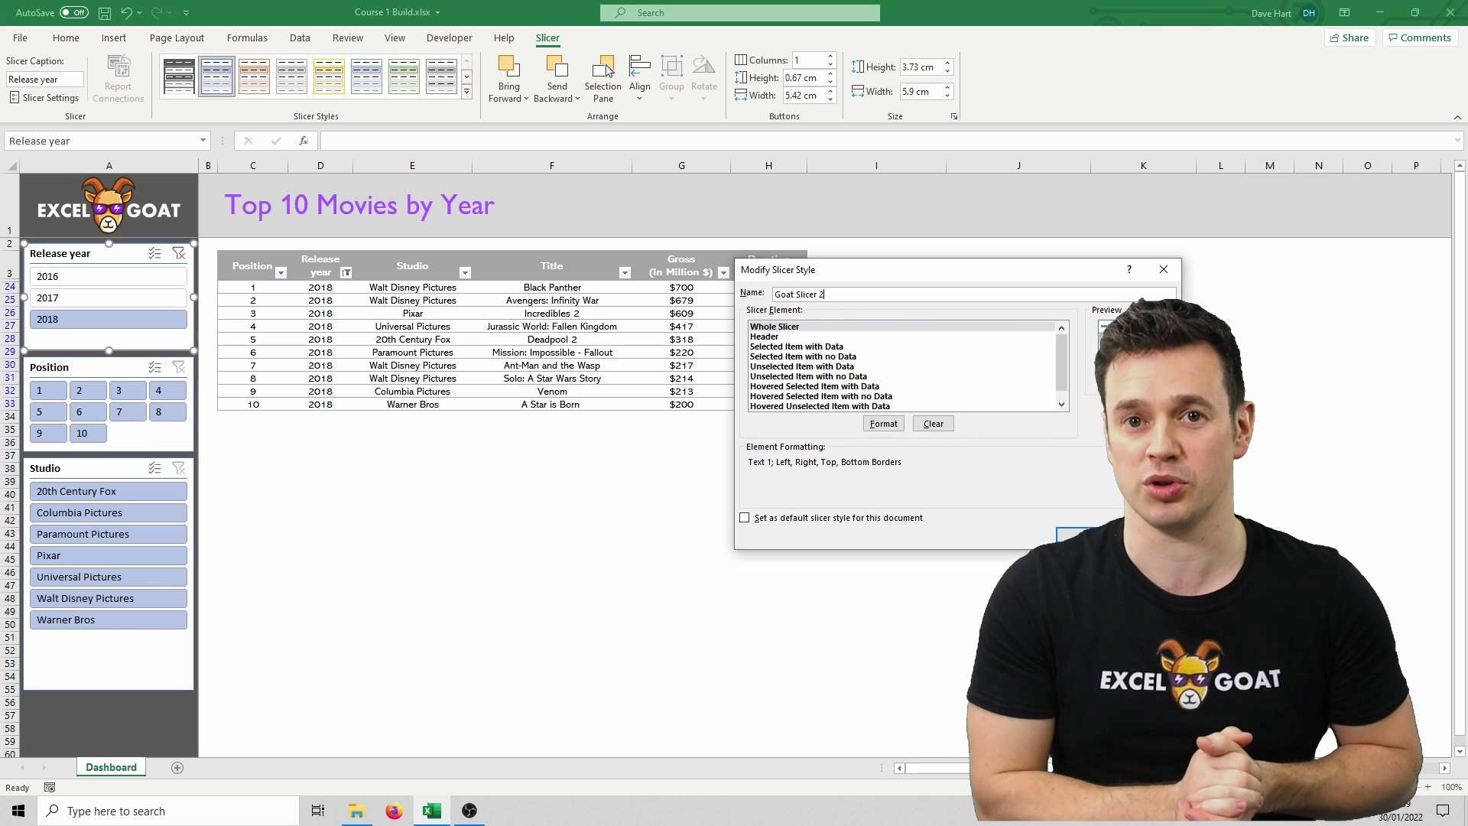
left_click(1090, 536)
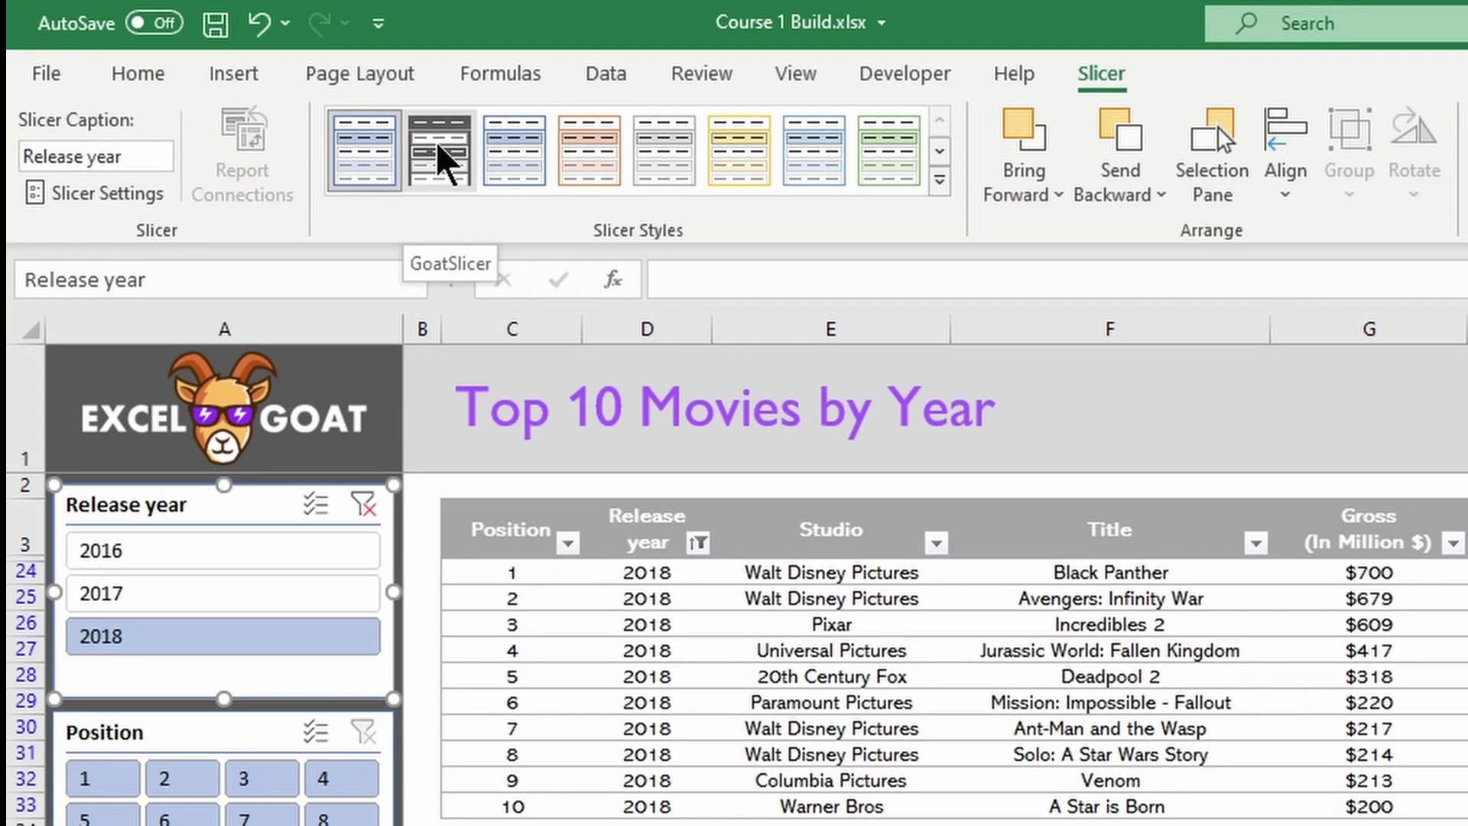
left_click(440, 158)
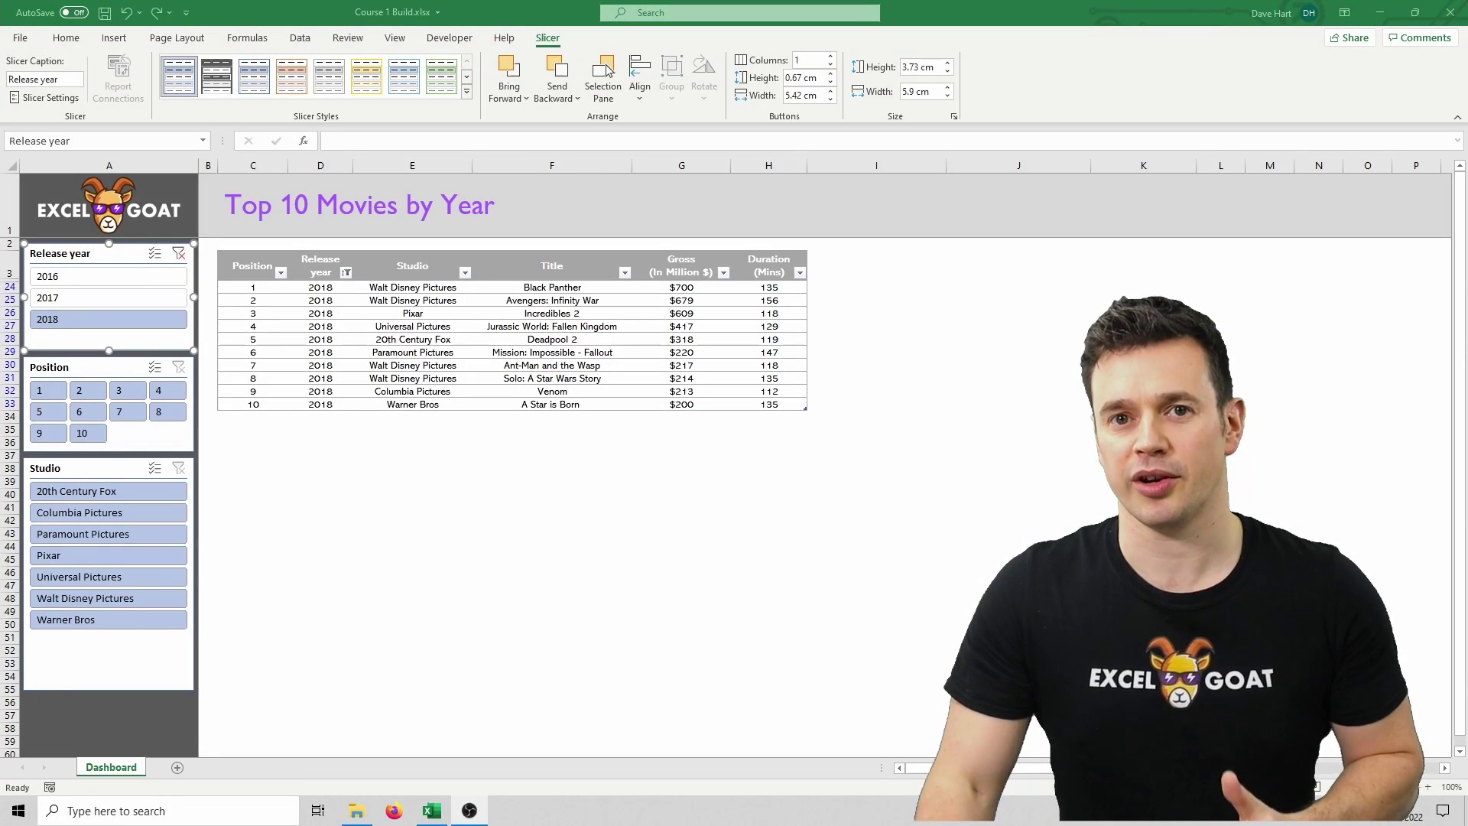
Bring up the context options for the Goat Slicer 2 style in the gallery
right_click(176, 84)
Fill the Whole Slicer element of Goat Slicer 2 with dark grey and save the style
left_click(201, 102)
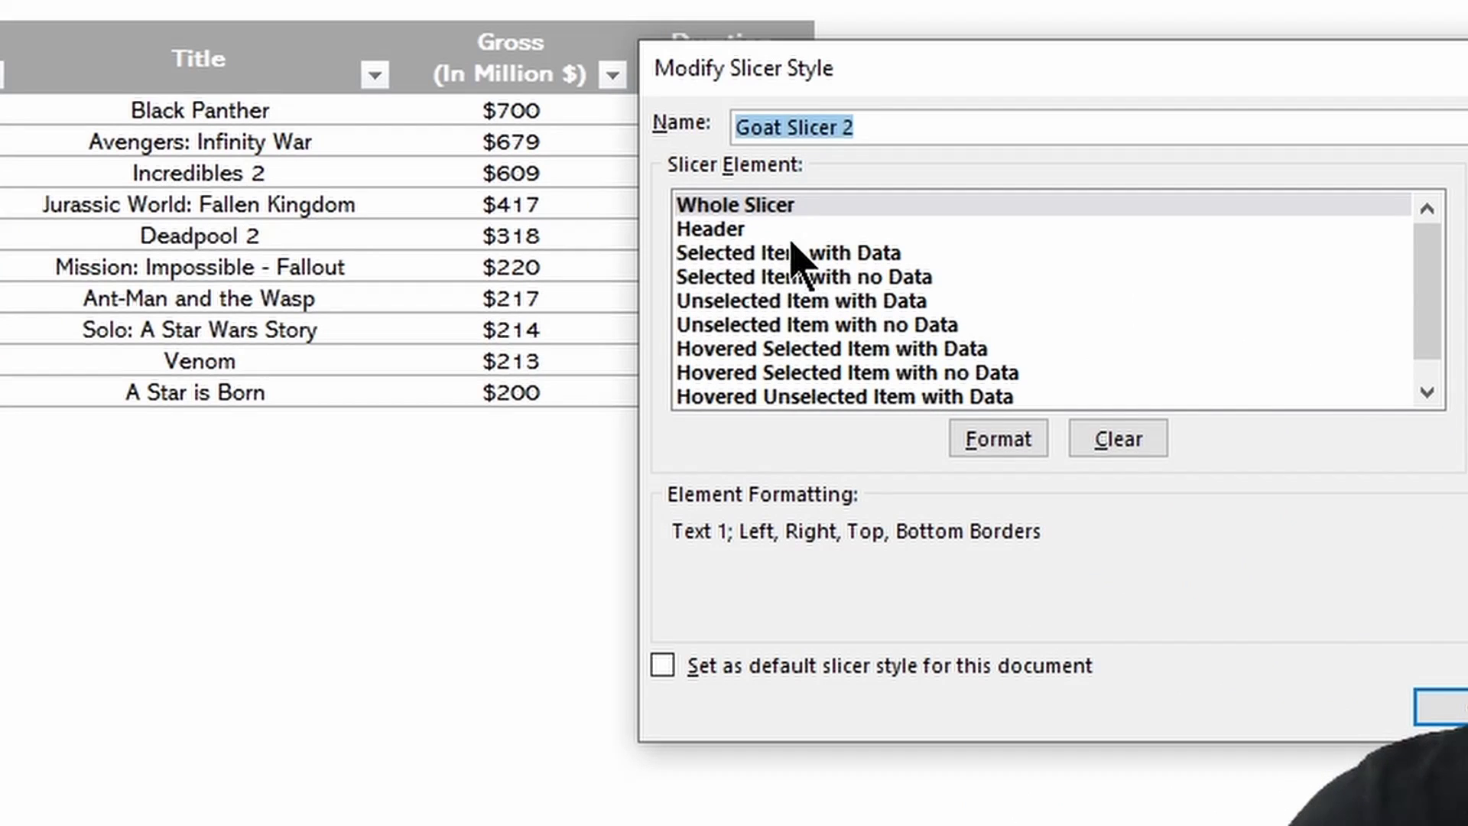
left_click(792, 209)
left_click(1003, 440)
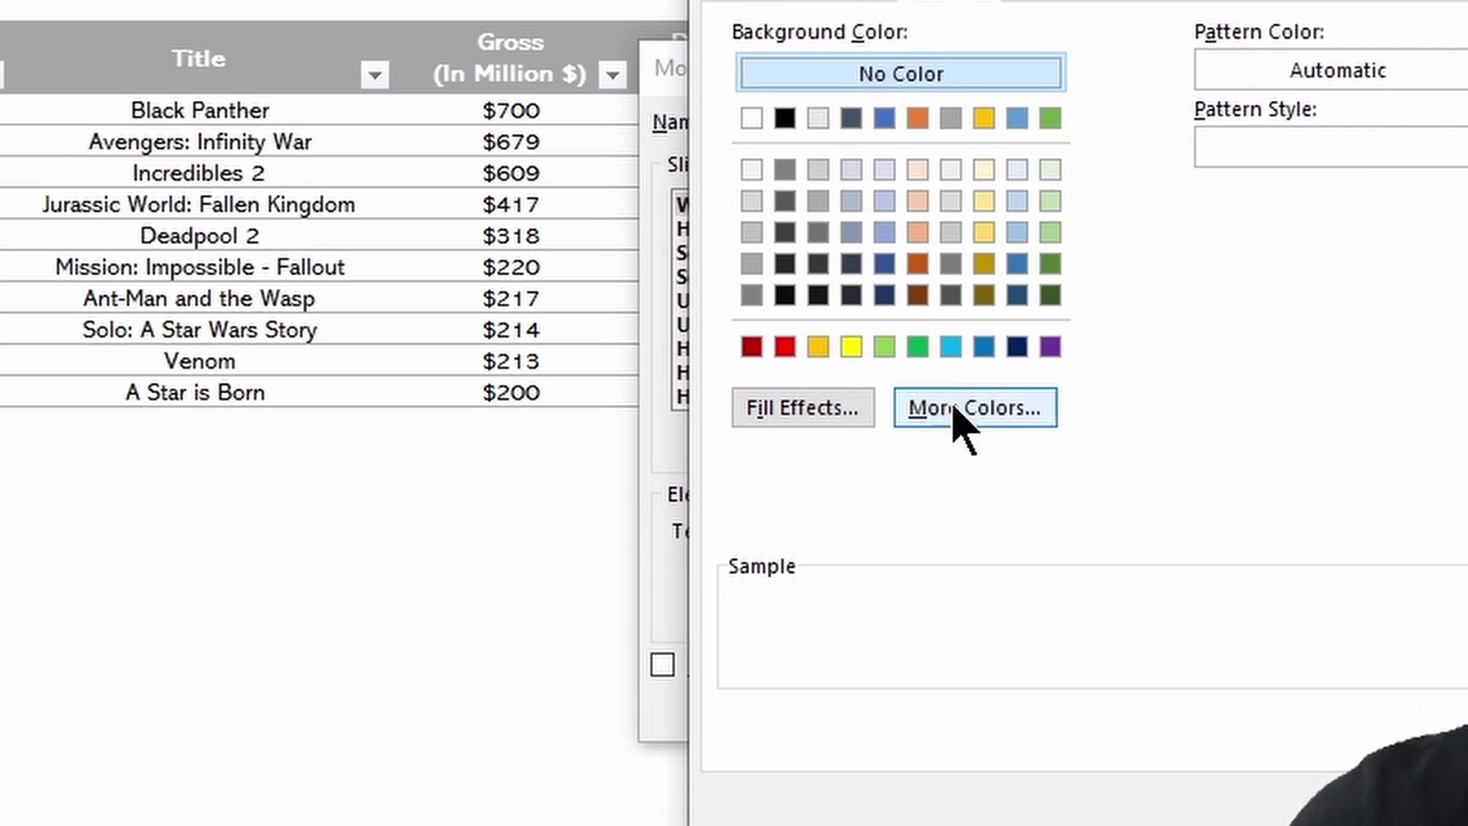
left_click(785, 198)
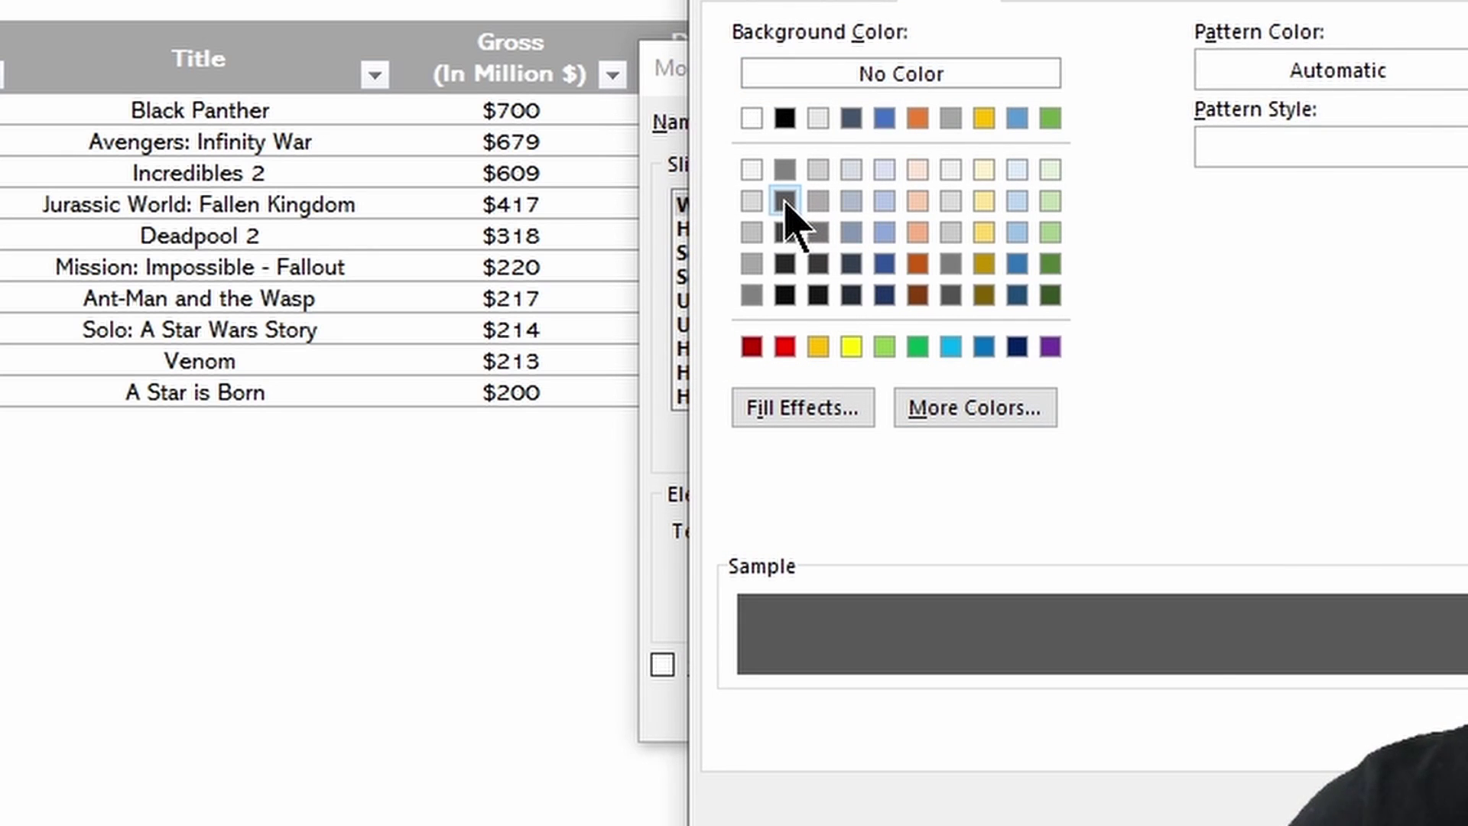
key("Return")
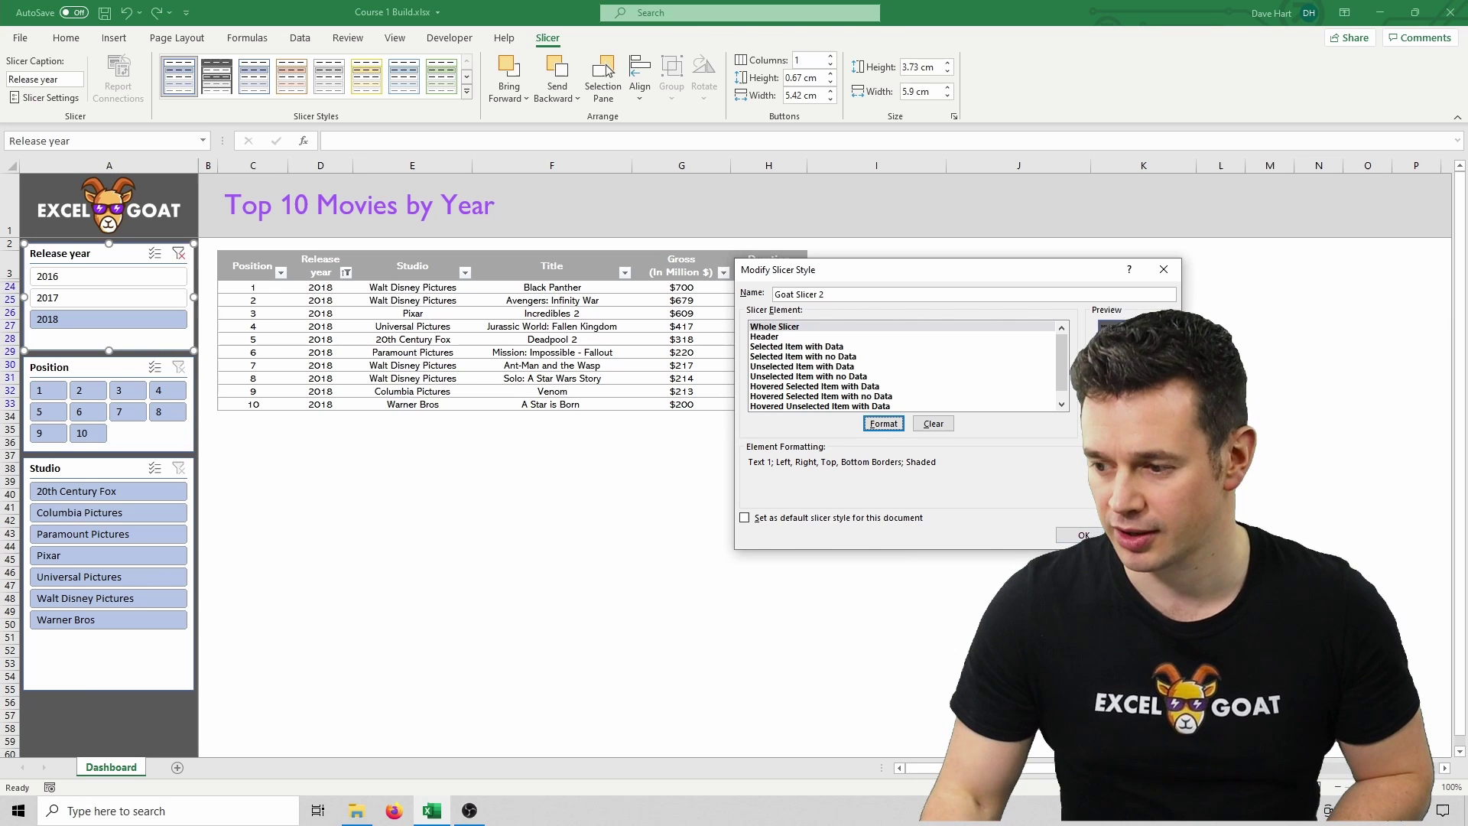
left_click(1083, 536)
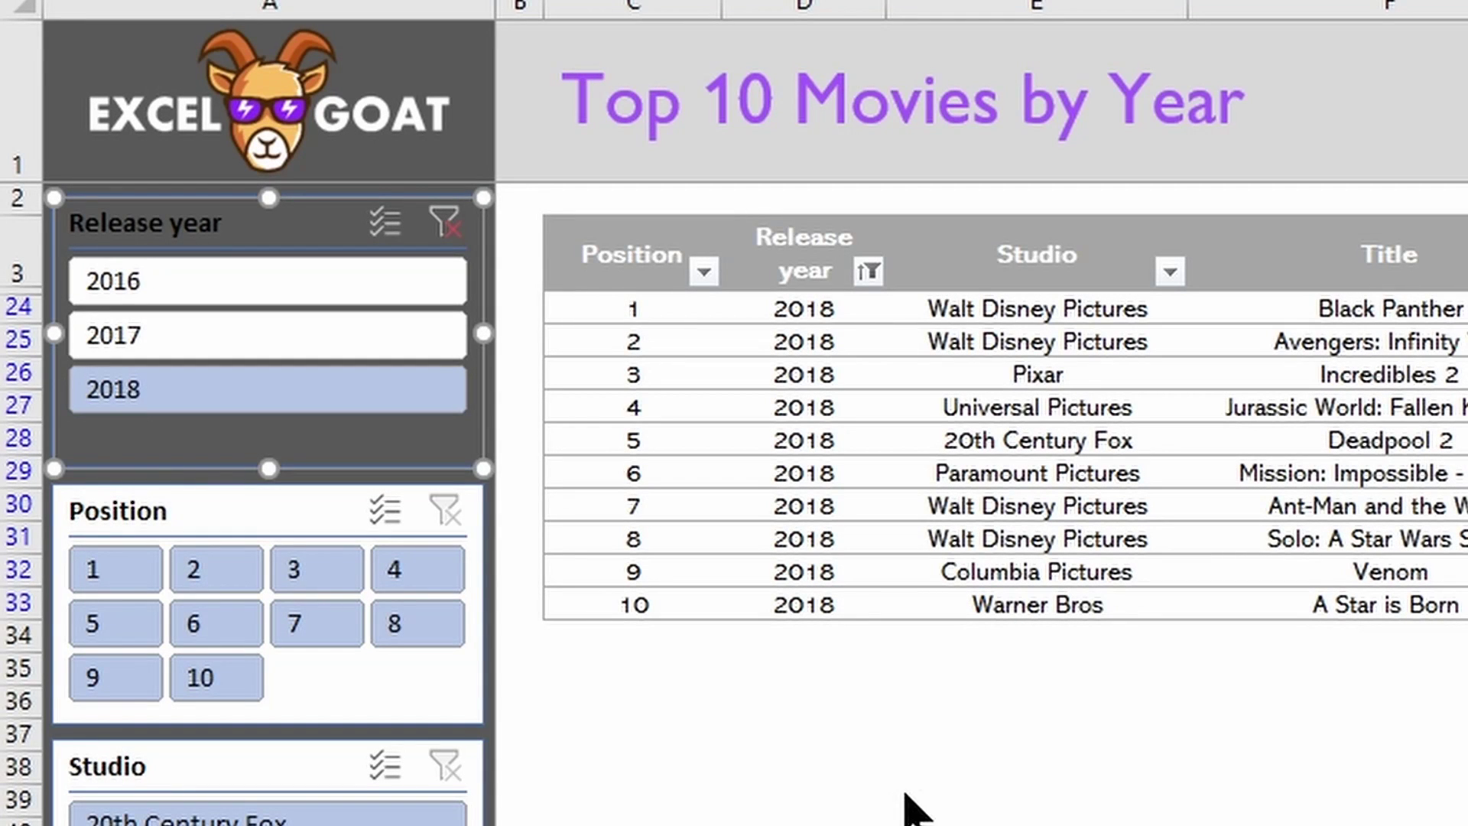
Check the result, reselect the Release year slicer, and reopen Goat Slicer 2 for modification
left_click(826, 744)
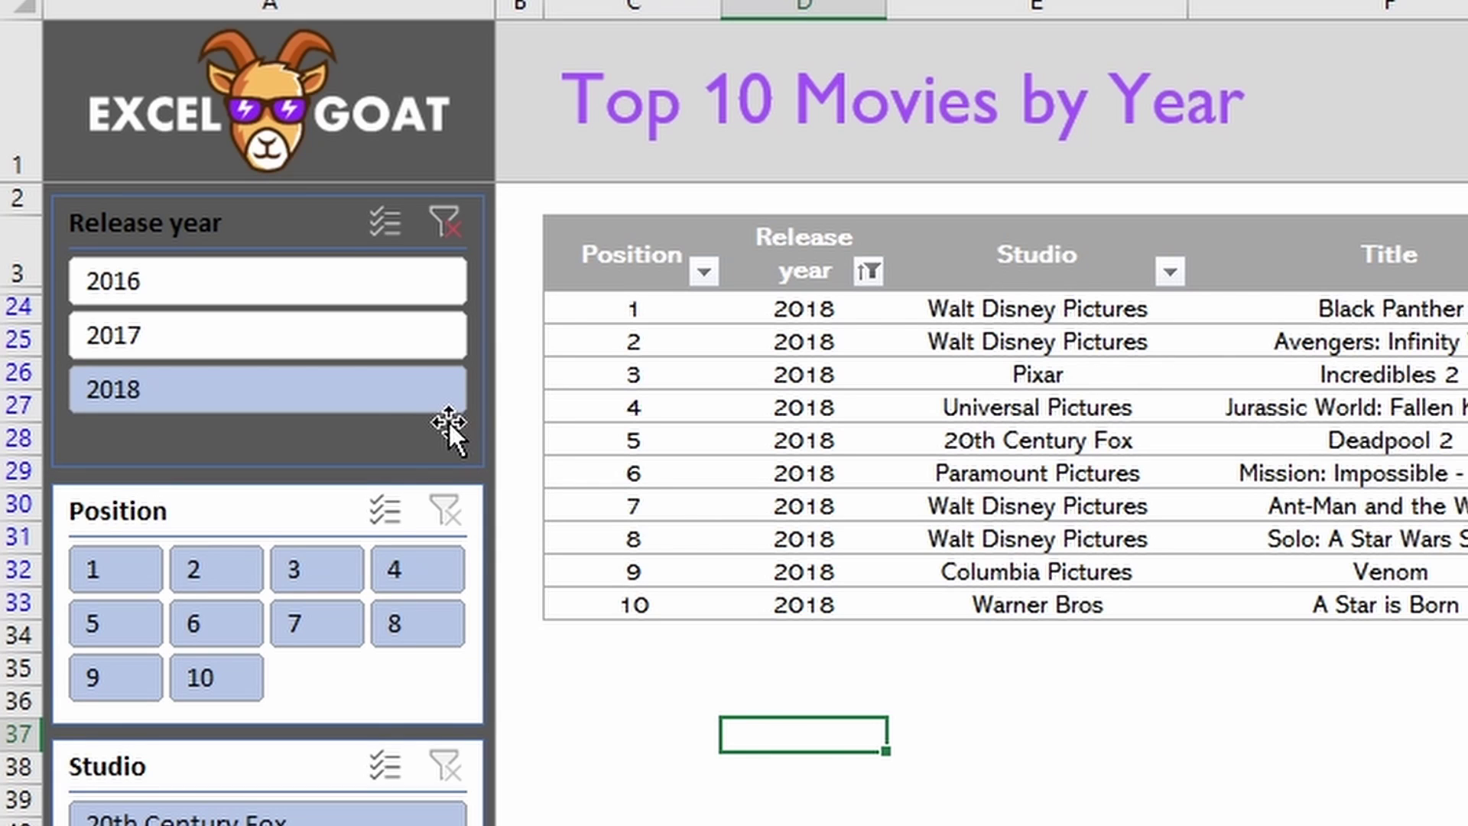
left_click(290, 239)
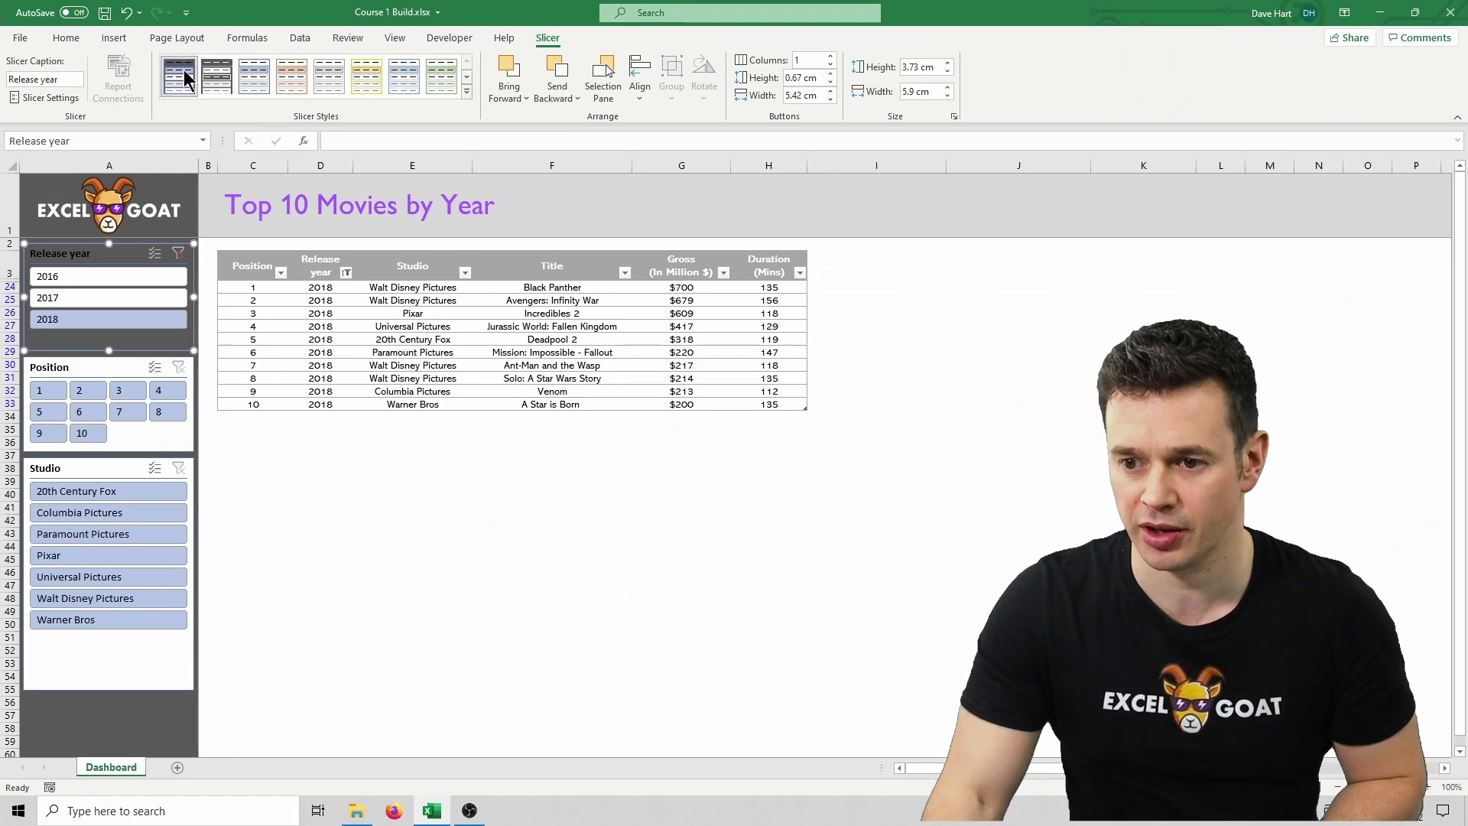
right_click(183, 76)
left_click(207, 88)
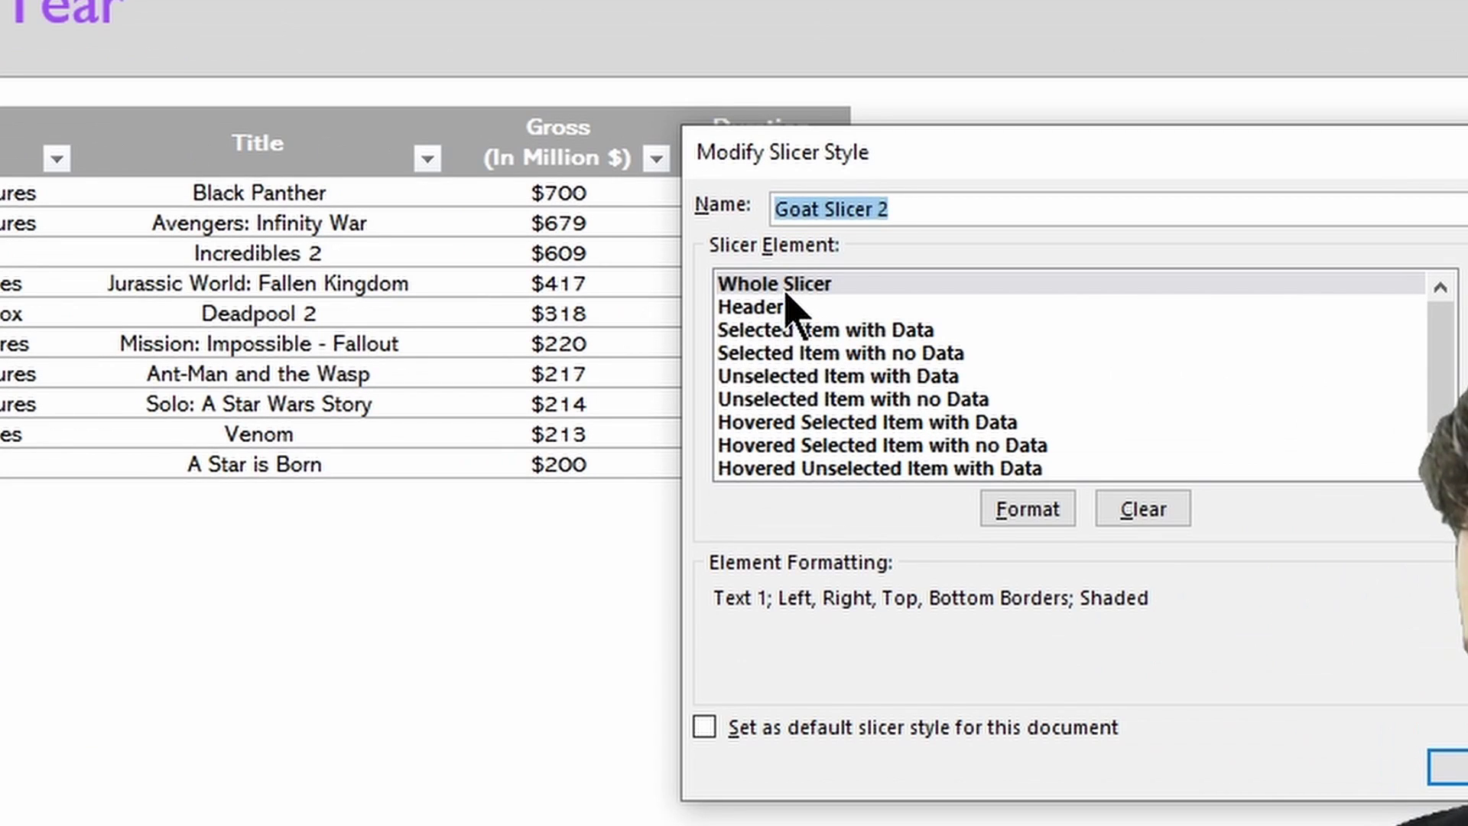
Set the Whole Slicer border to the None preset and save the style
left_click(785, 287)
left_click(1045, 509)
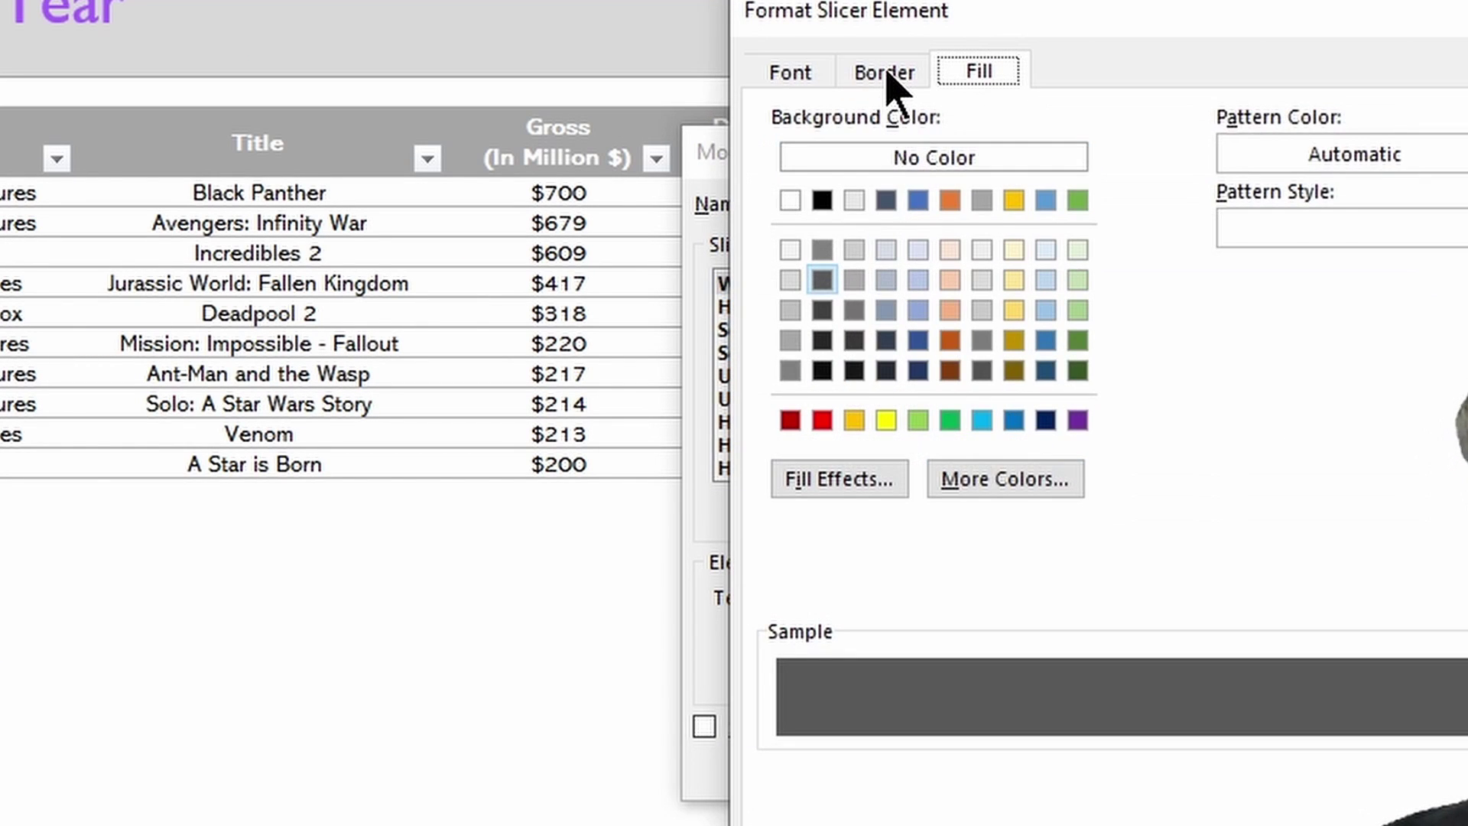
left_click(884, 73)
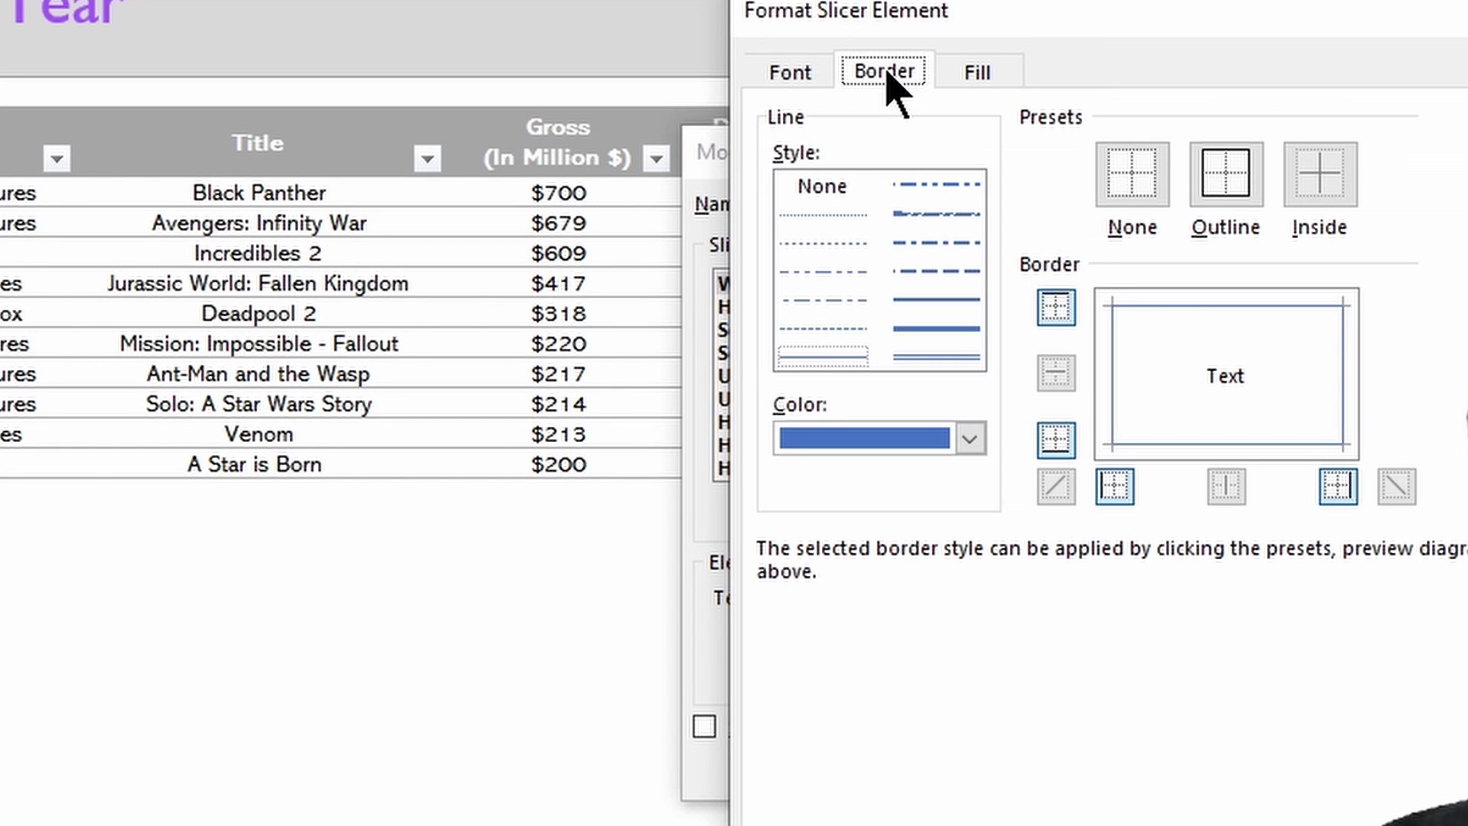
left_click(1130, 200)
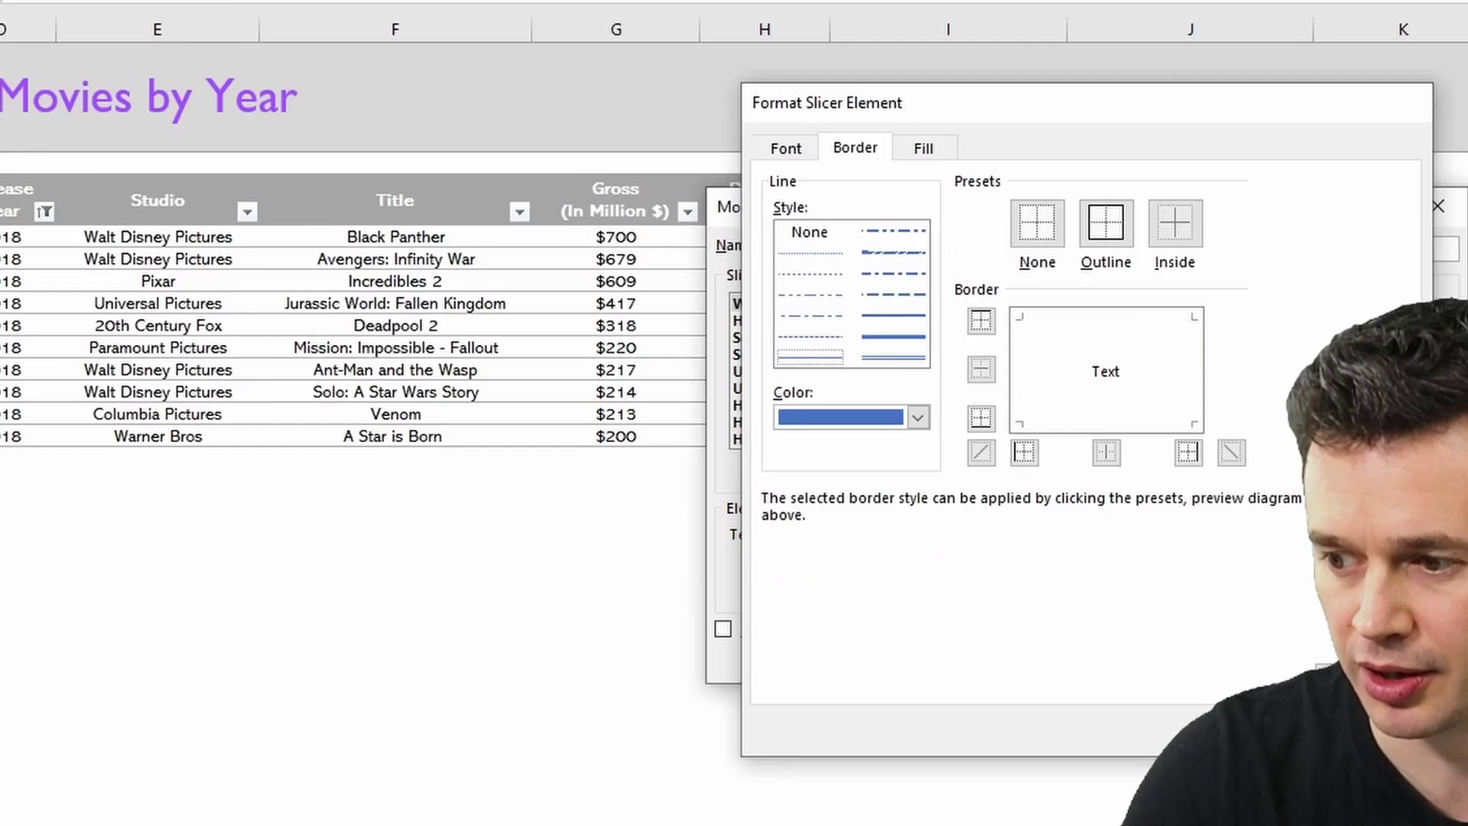
key("Return")
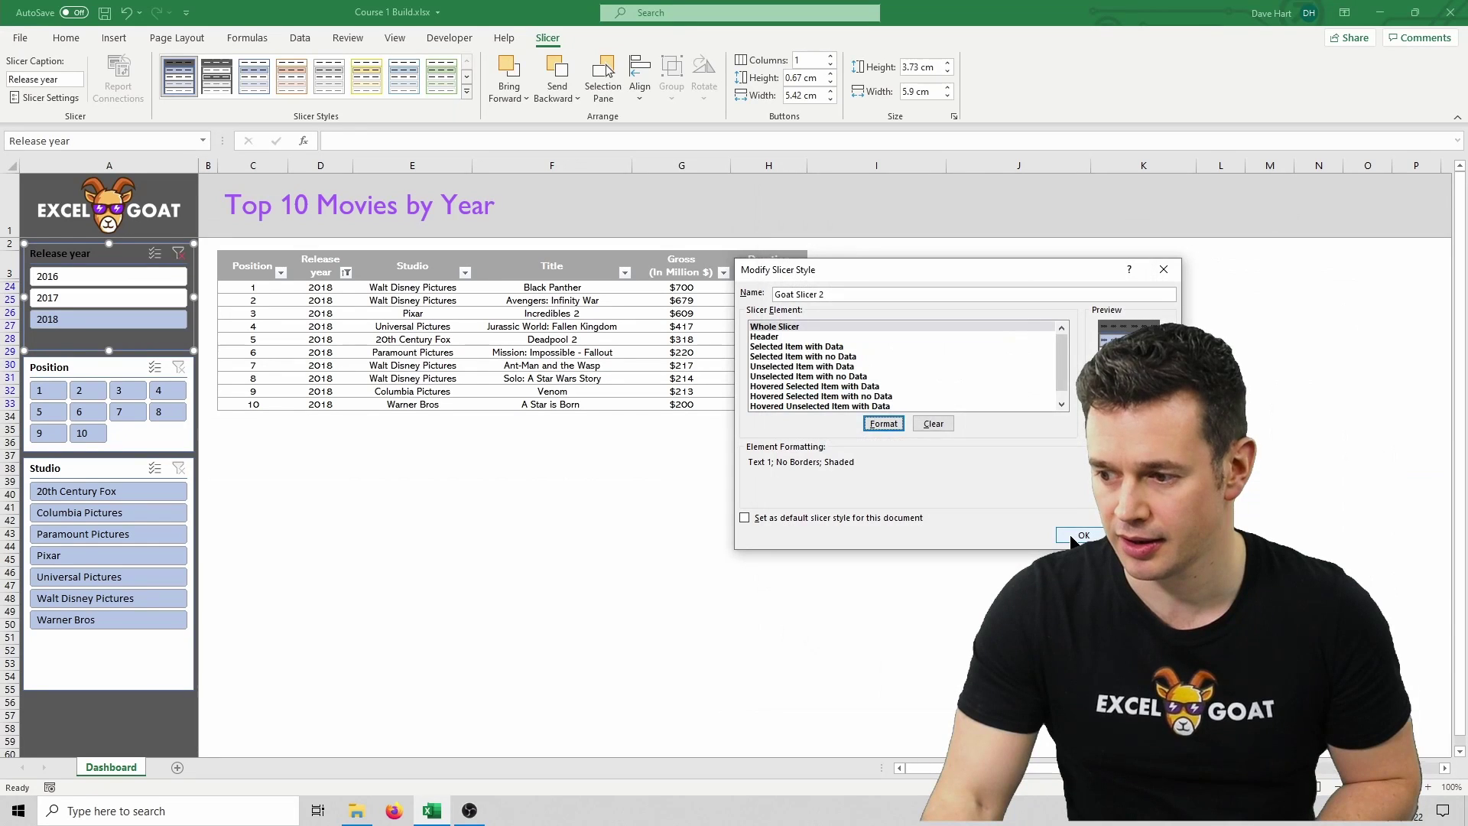
left_click(1081, 535)
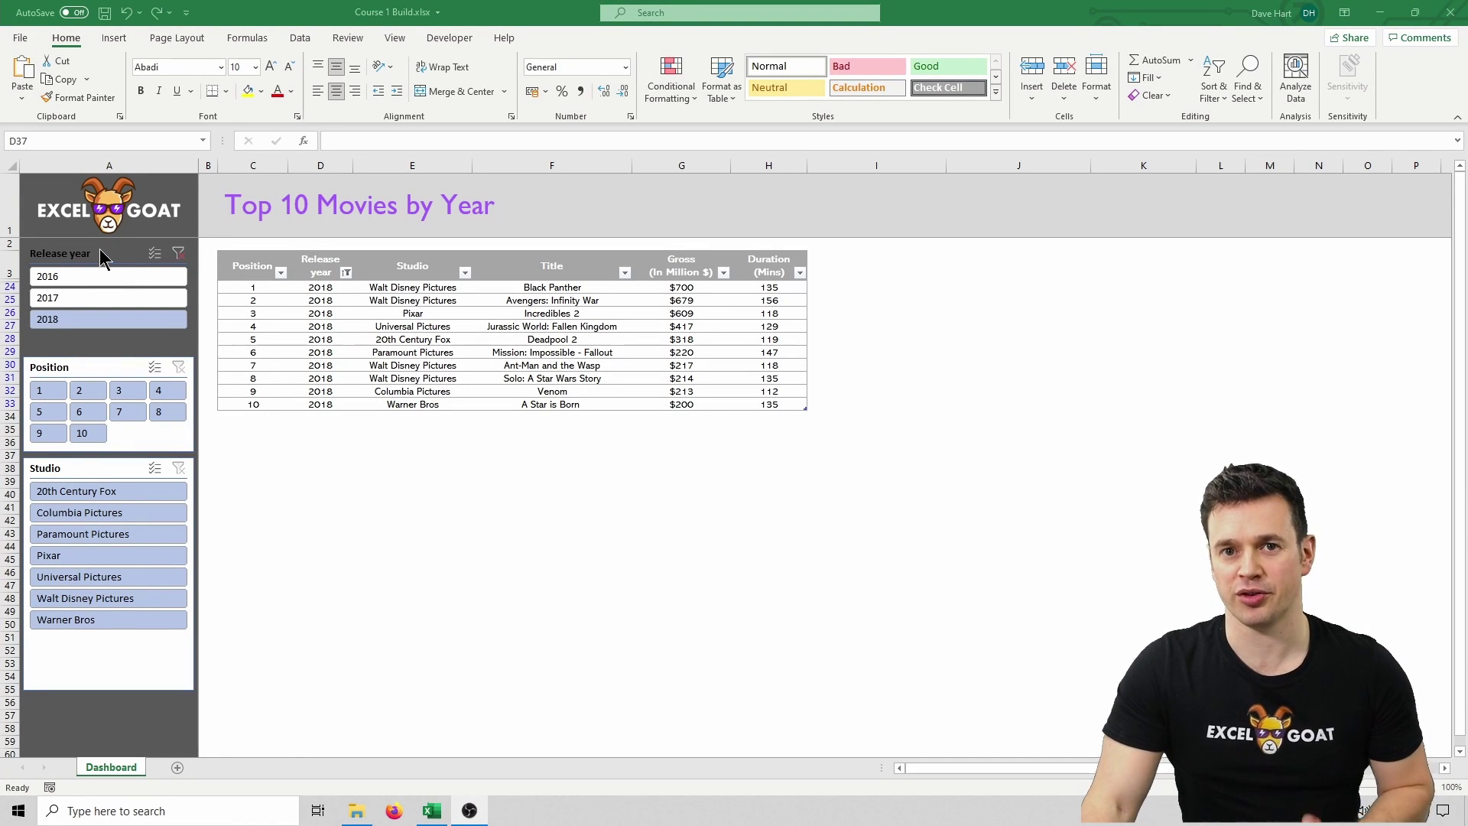
Reselect the Release year slicer and start modifying the Goat Slicer 2 style
key("Escape")
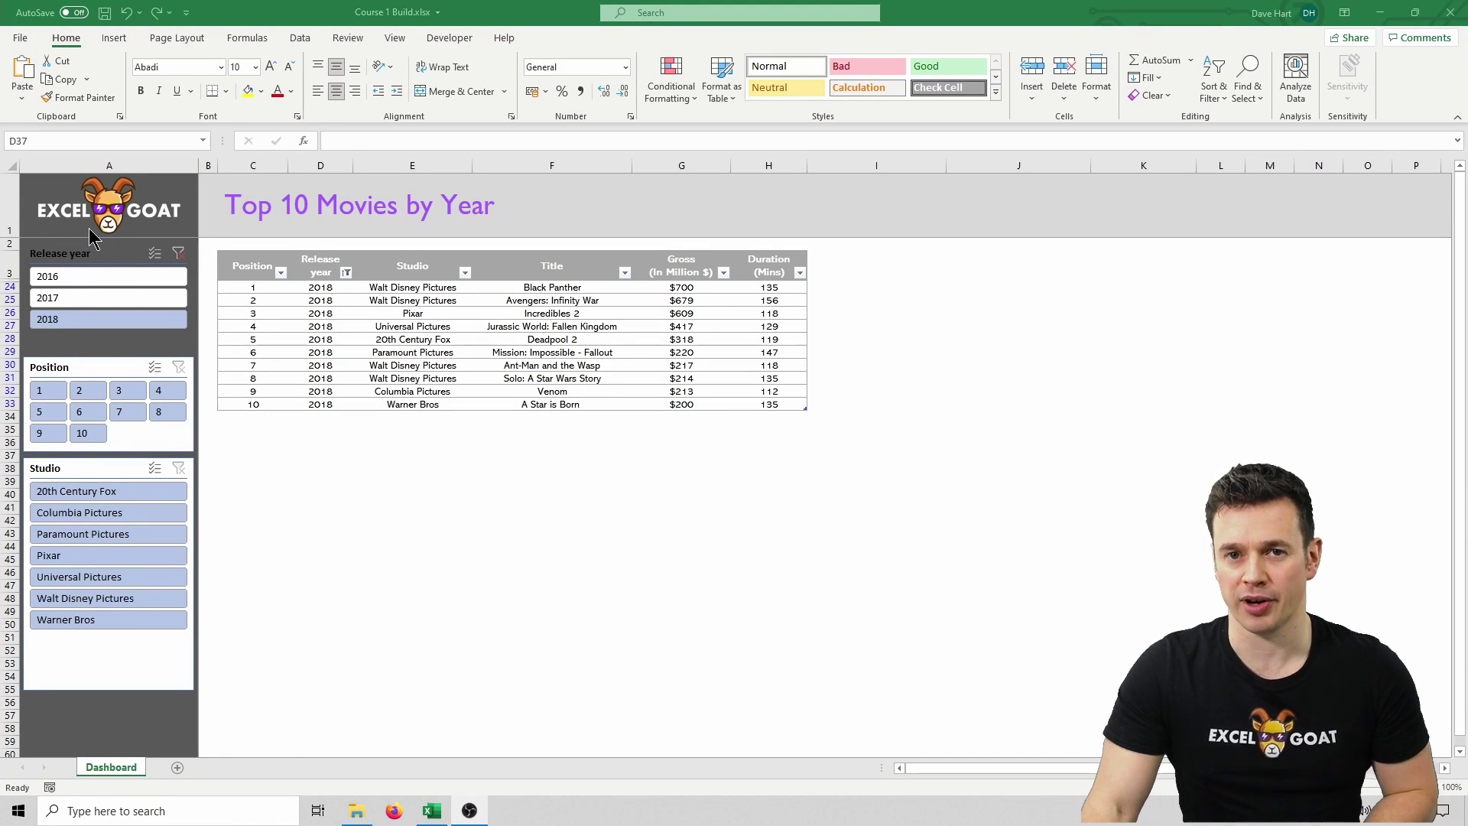
left_click(110, 257)
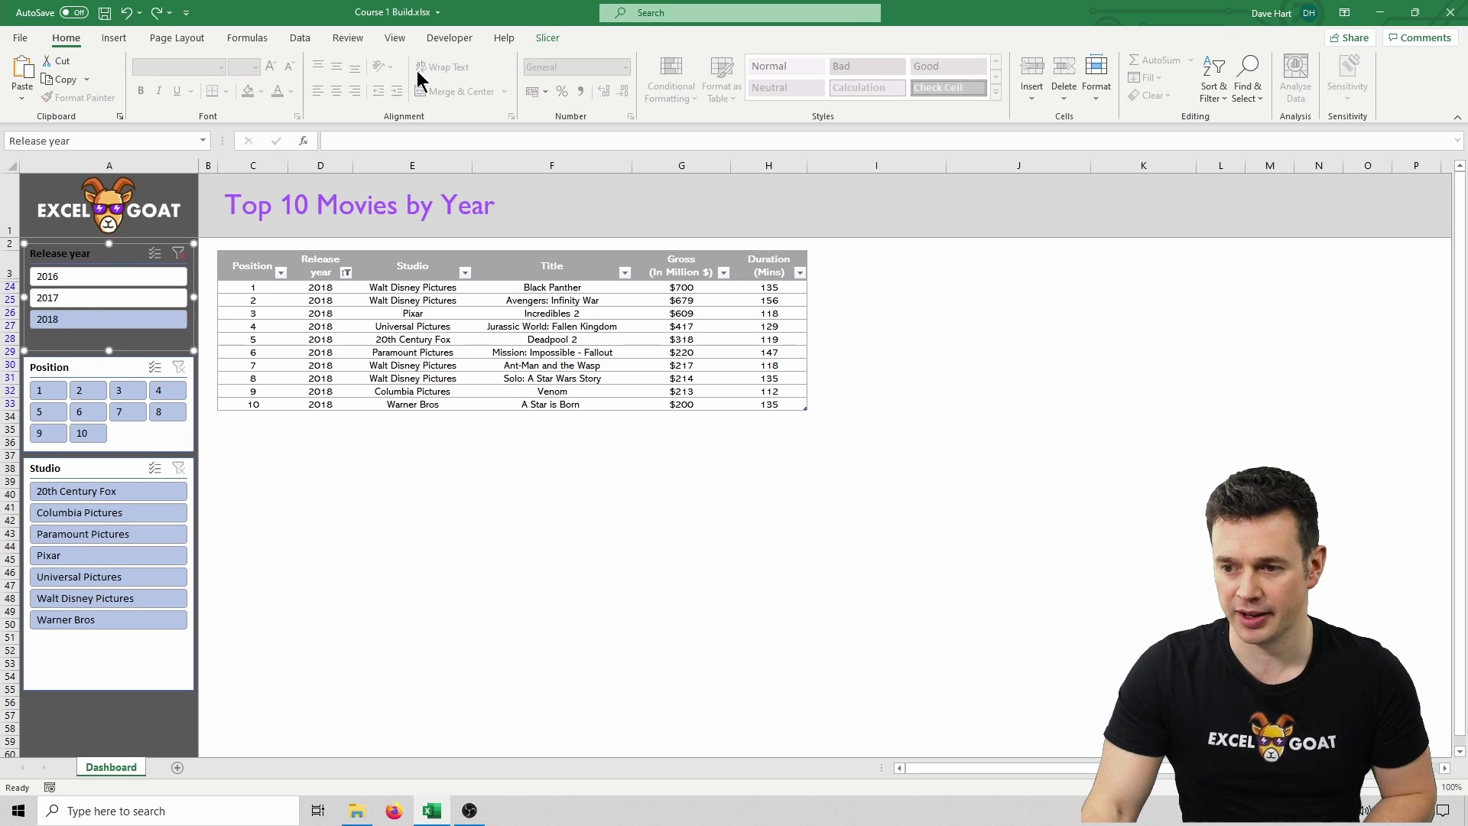
left_click(547, 38)
right_click(178, 78)
left_click(226, 81)
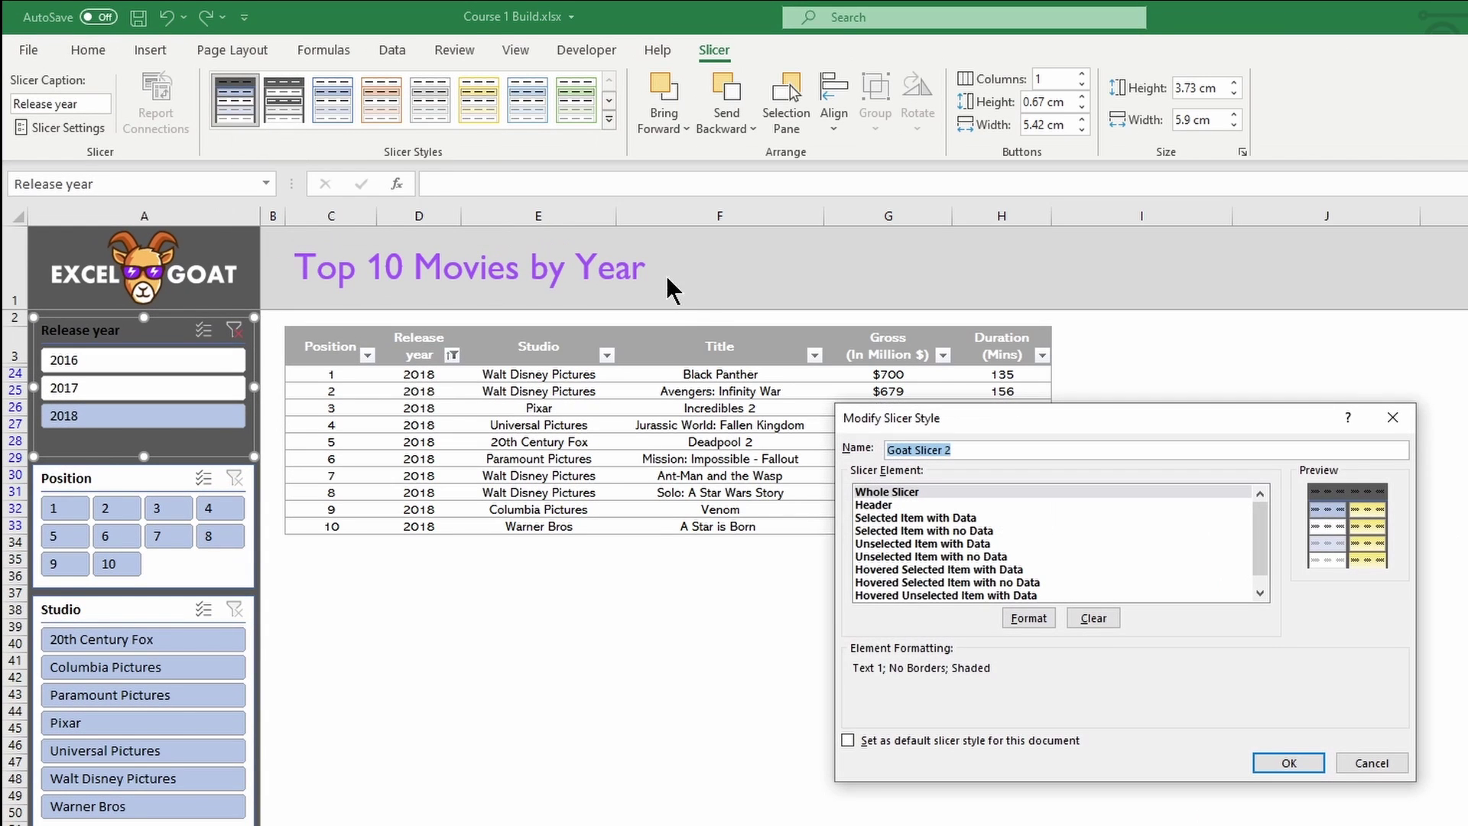
Set the Header element's font colour to white and save the style
left_click(885, 503)
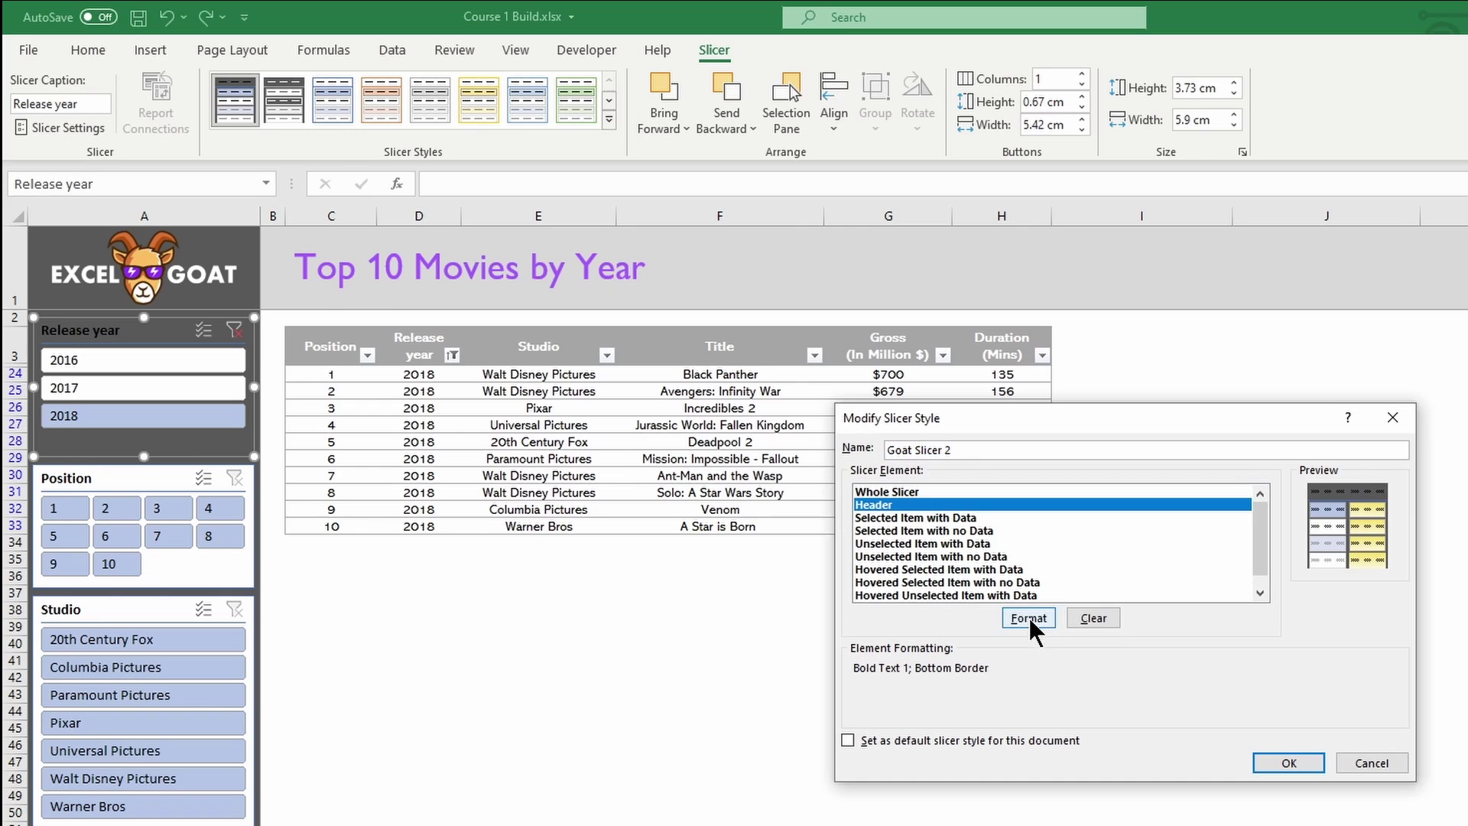
left_click(1029, 617)
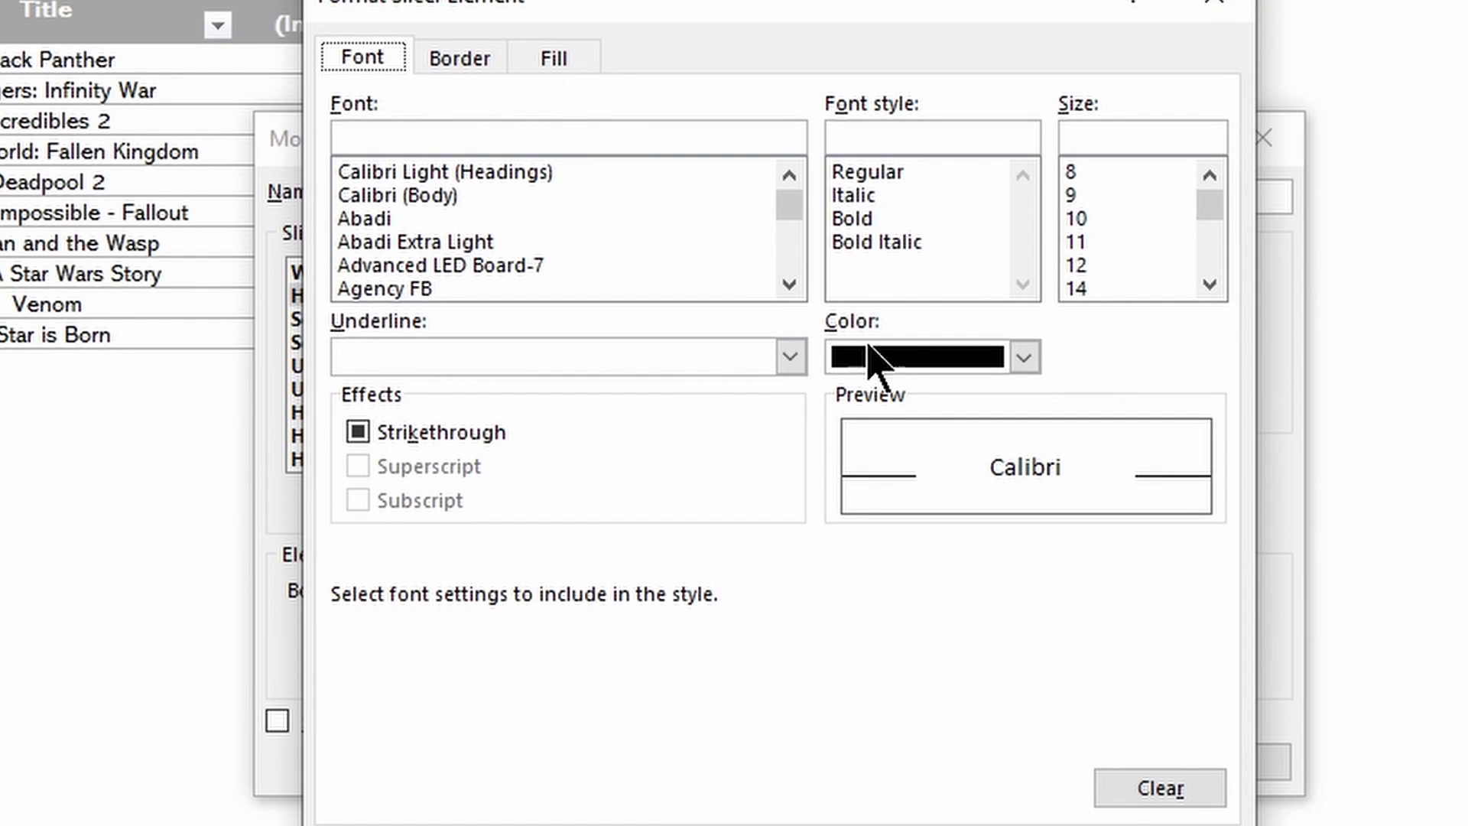
left_click(1024, 358)
left_click(843, 501)
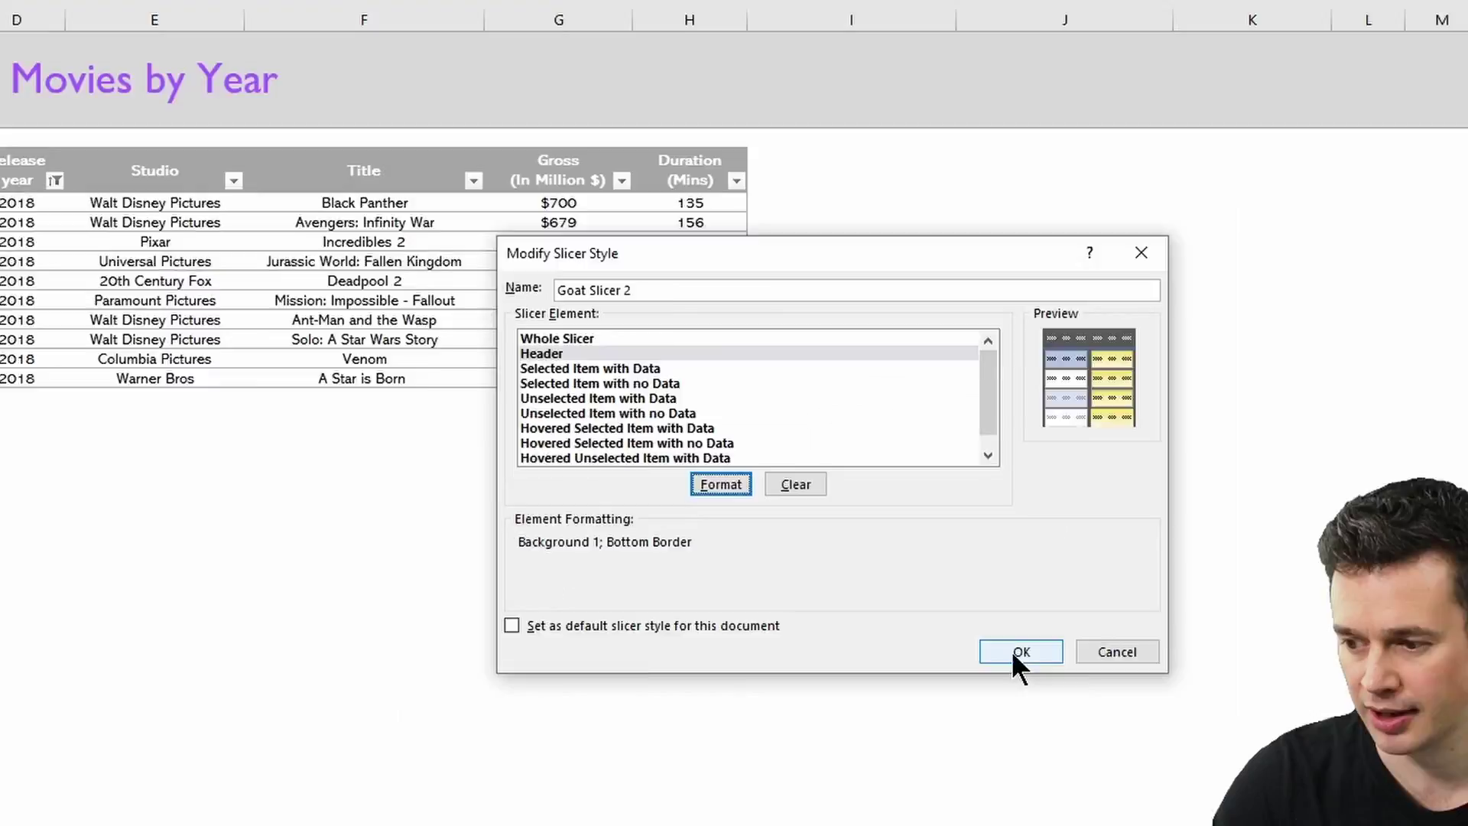
left_click(1010, 651)
left_click(551, 519)
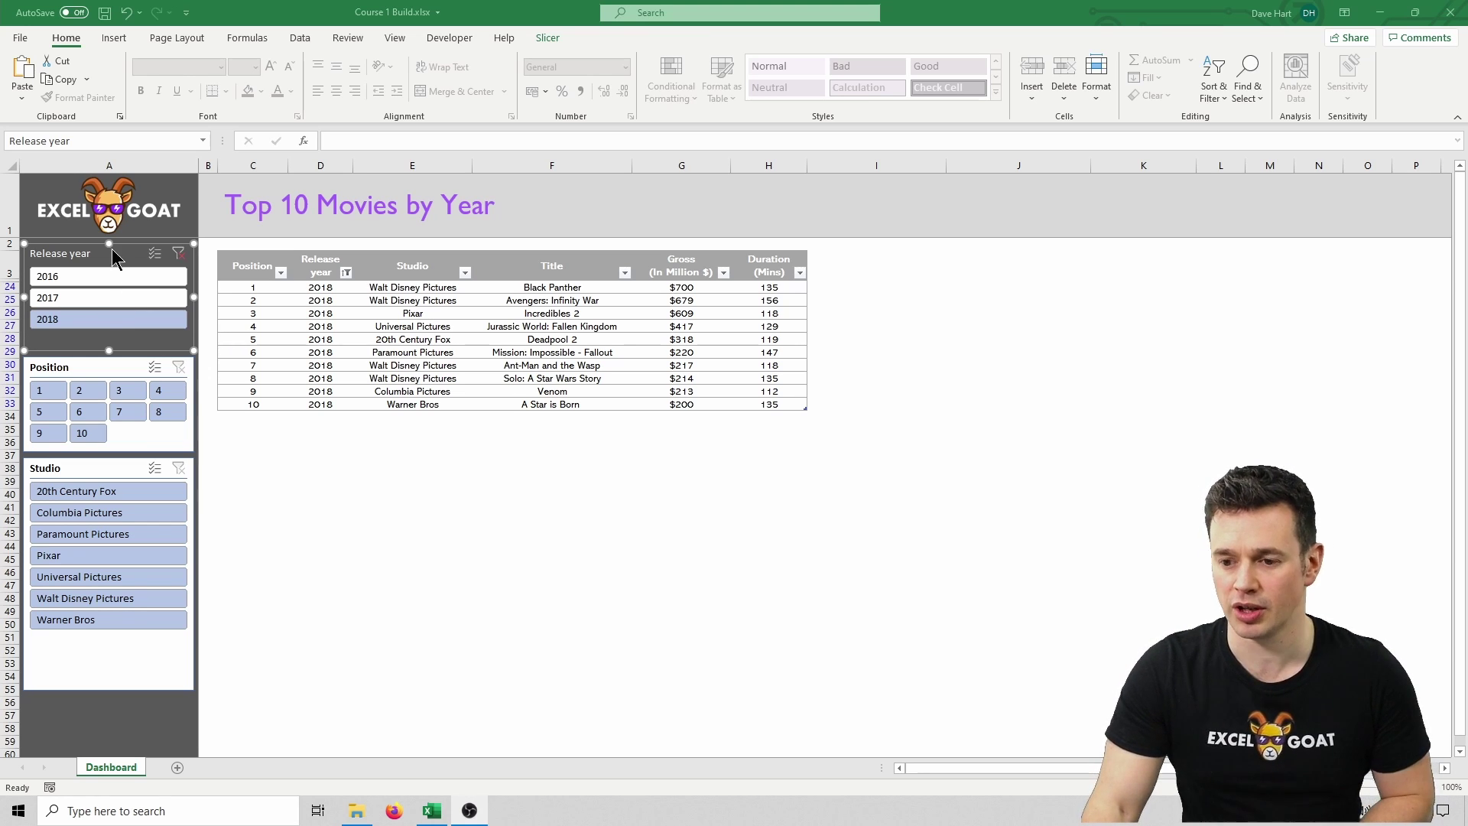
Reopen the Goat Slicer 2 style for modification from the slicer styles gallery
left_click(548, 37)
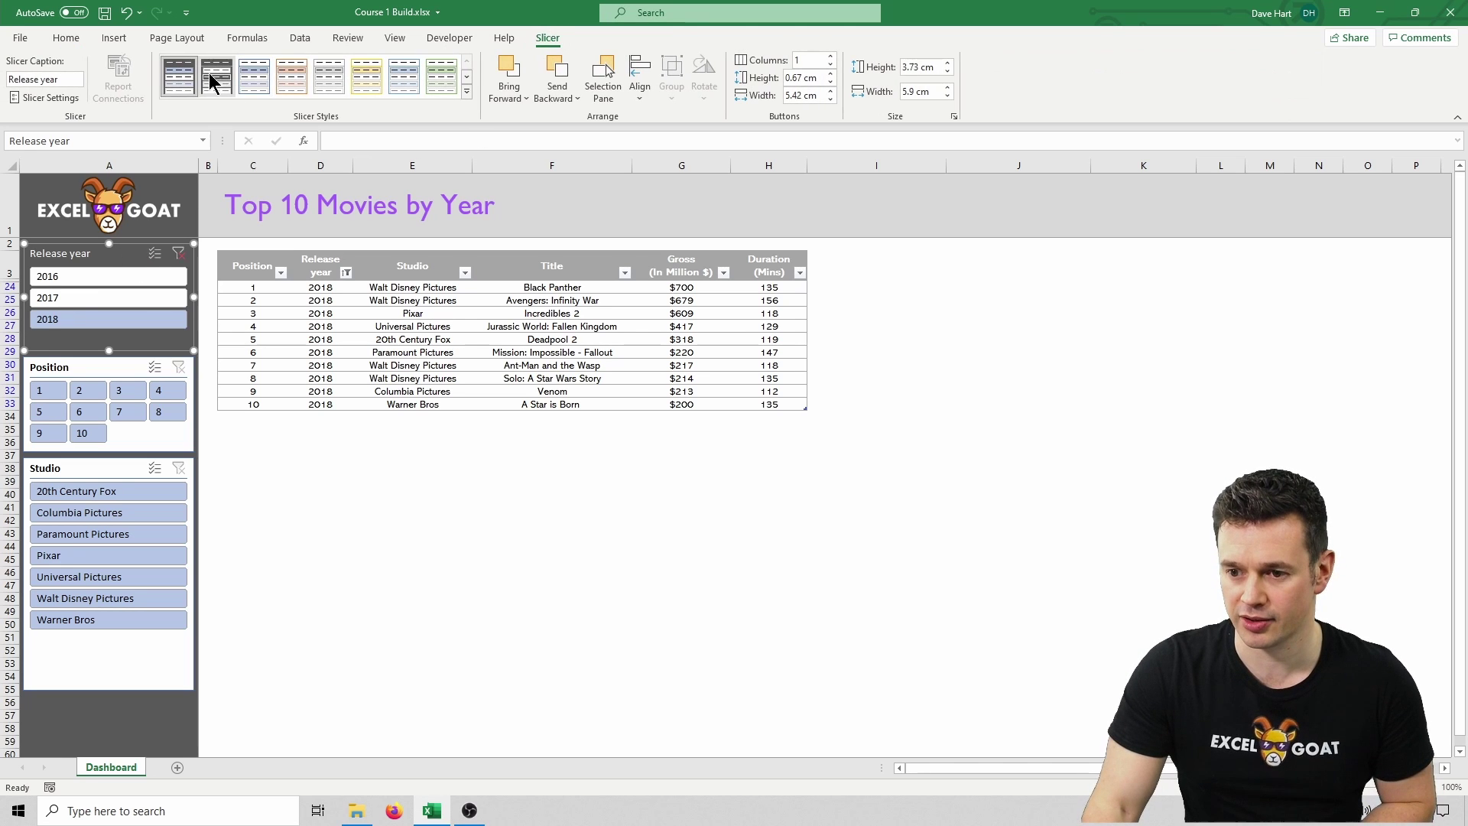
right_click(180, 83)
left_click(229, 125)
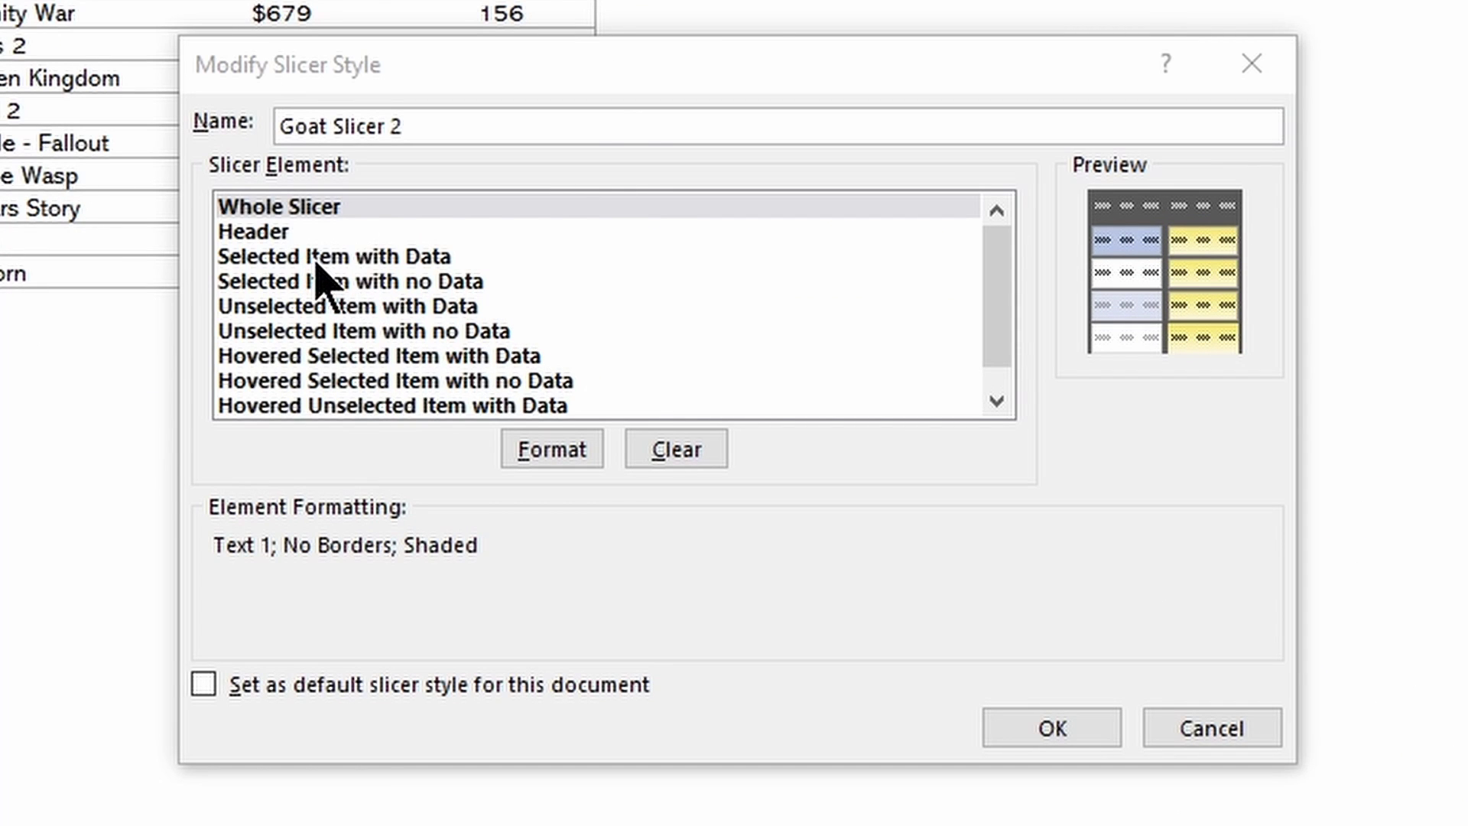
Give Selected Item with Data automatic font colour and a white fill, then save
left_click(371, 261)
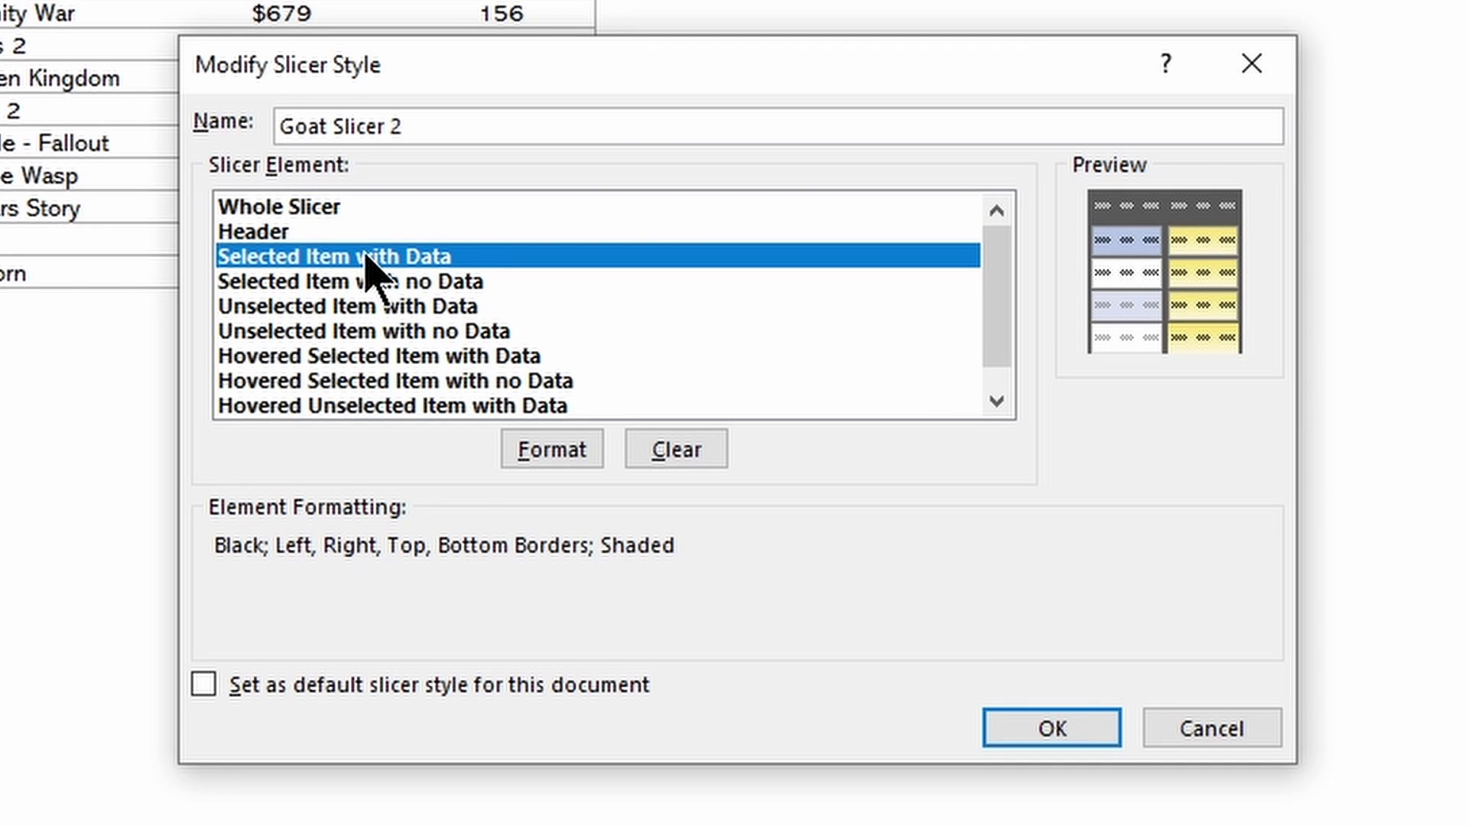
left_click(567, 448)
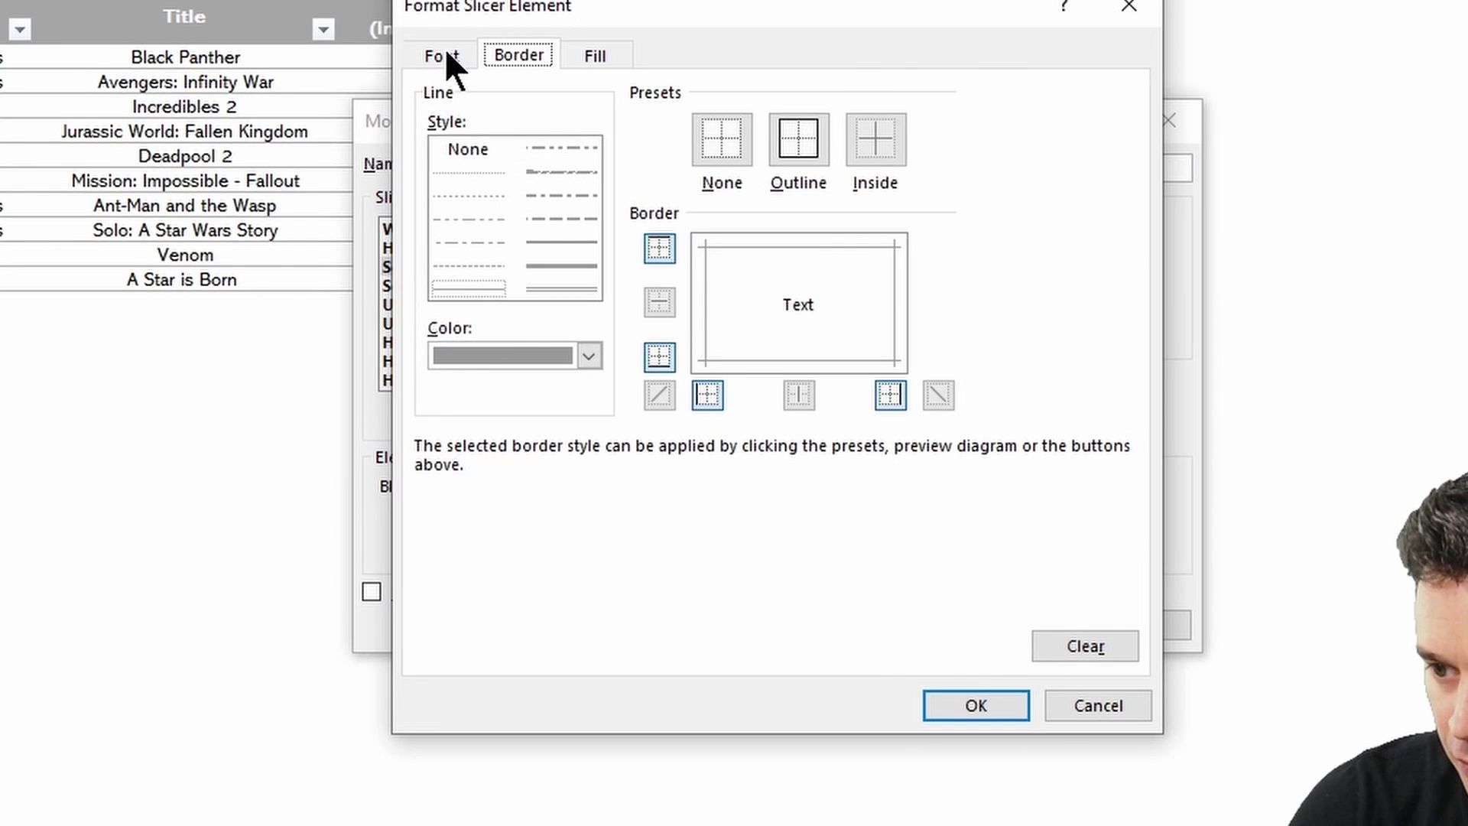
left_click(444, 56)
left_click(974, 296)
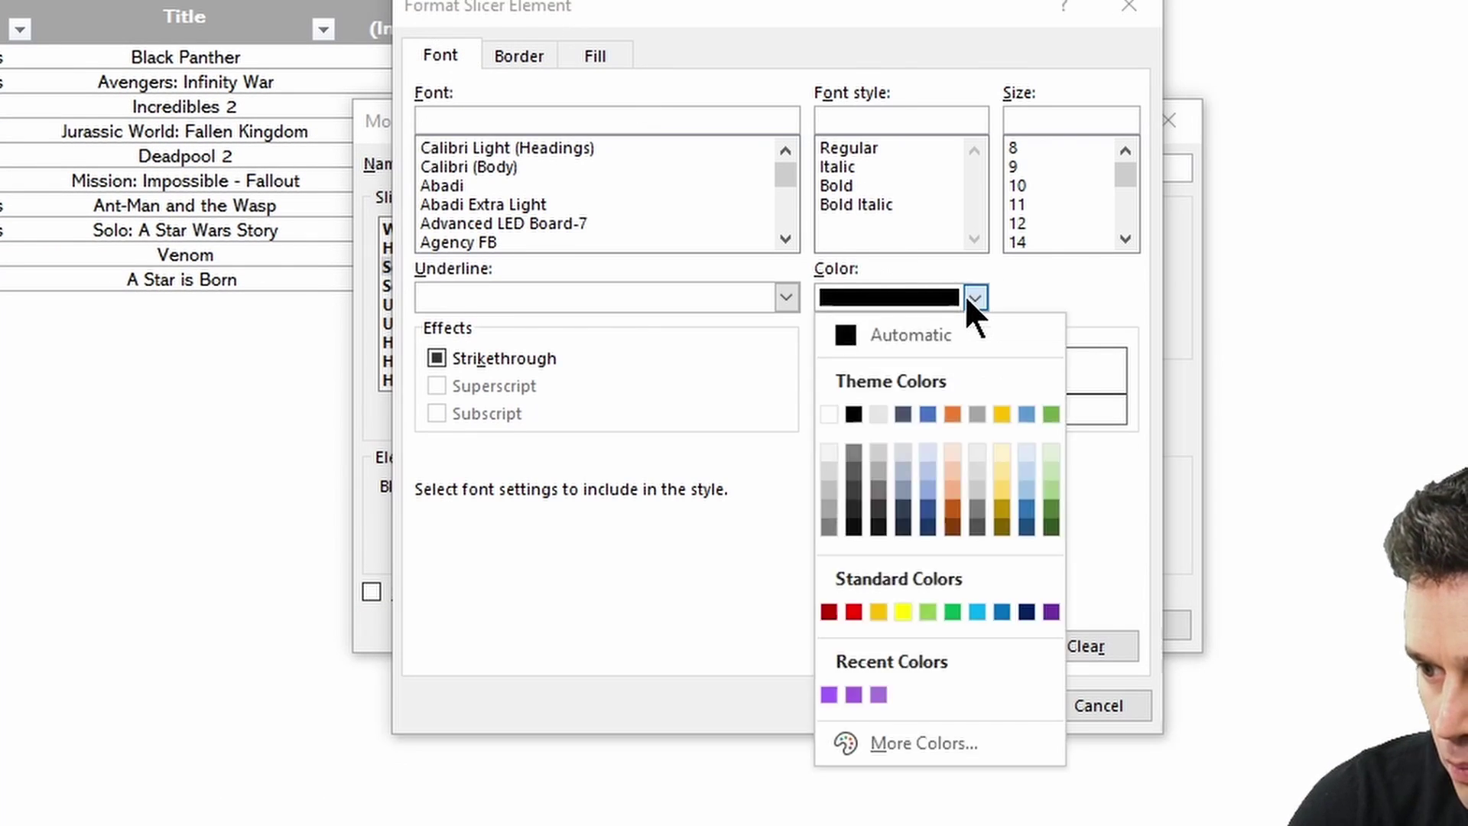
left_click(849, 333)
left_click(599, 52)
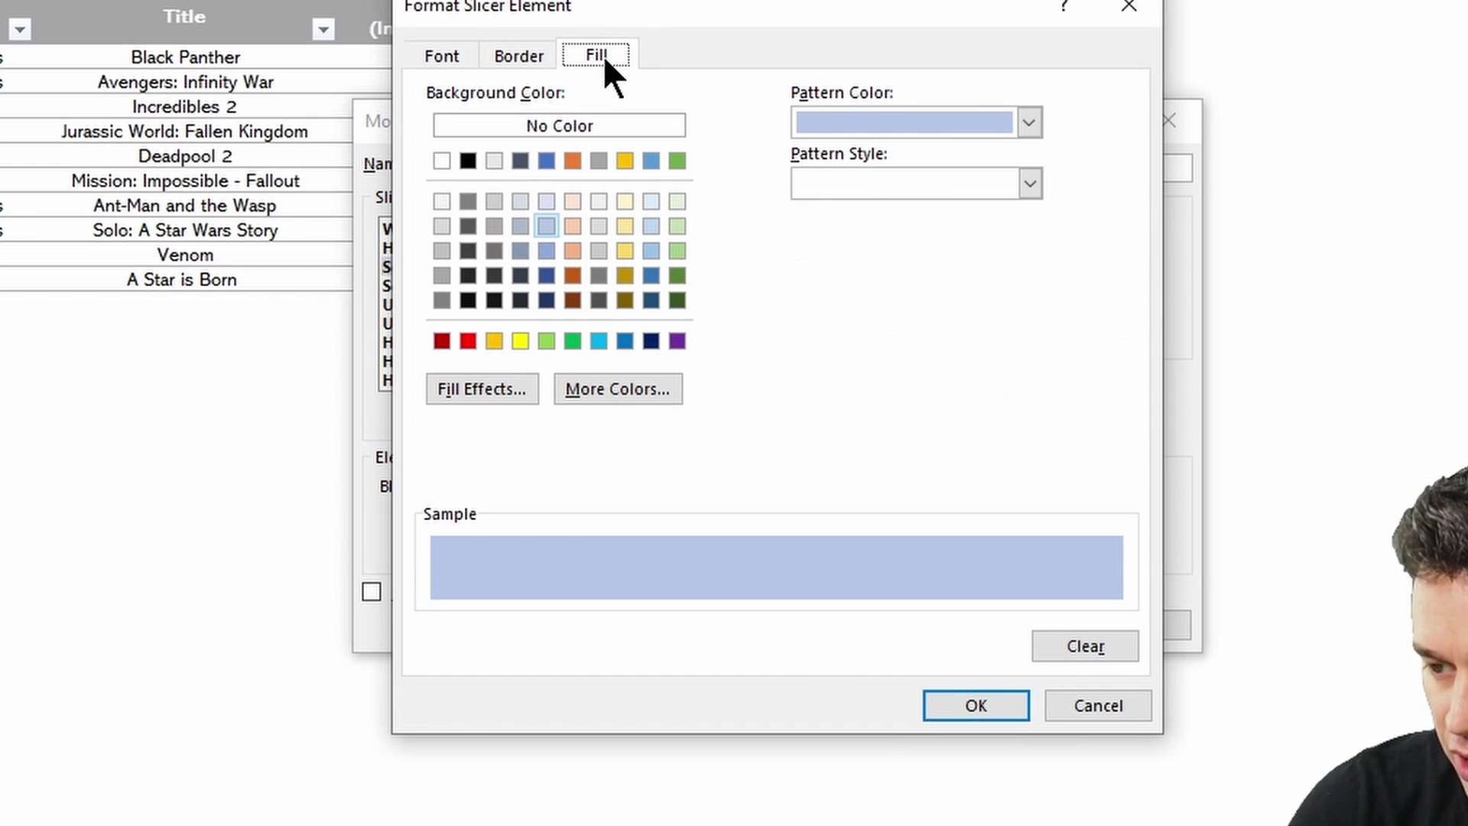
left_click(442, 161)
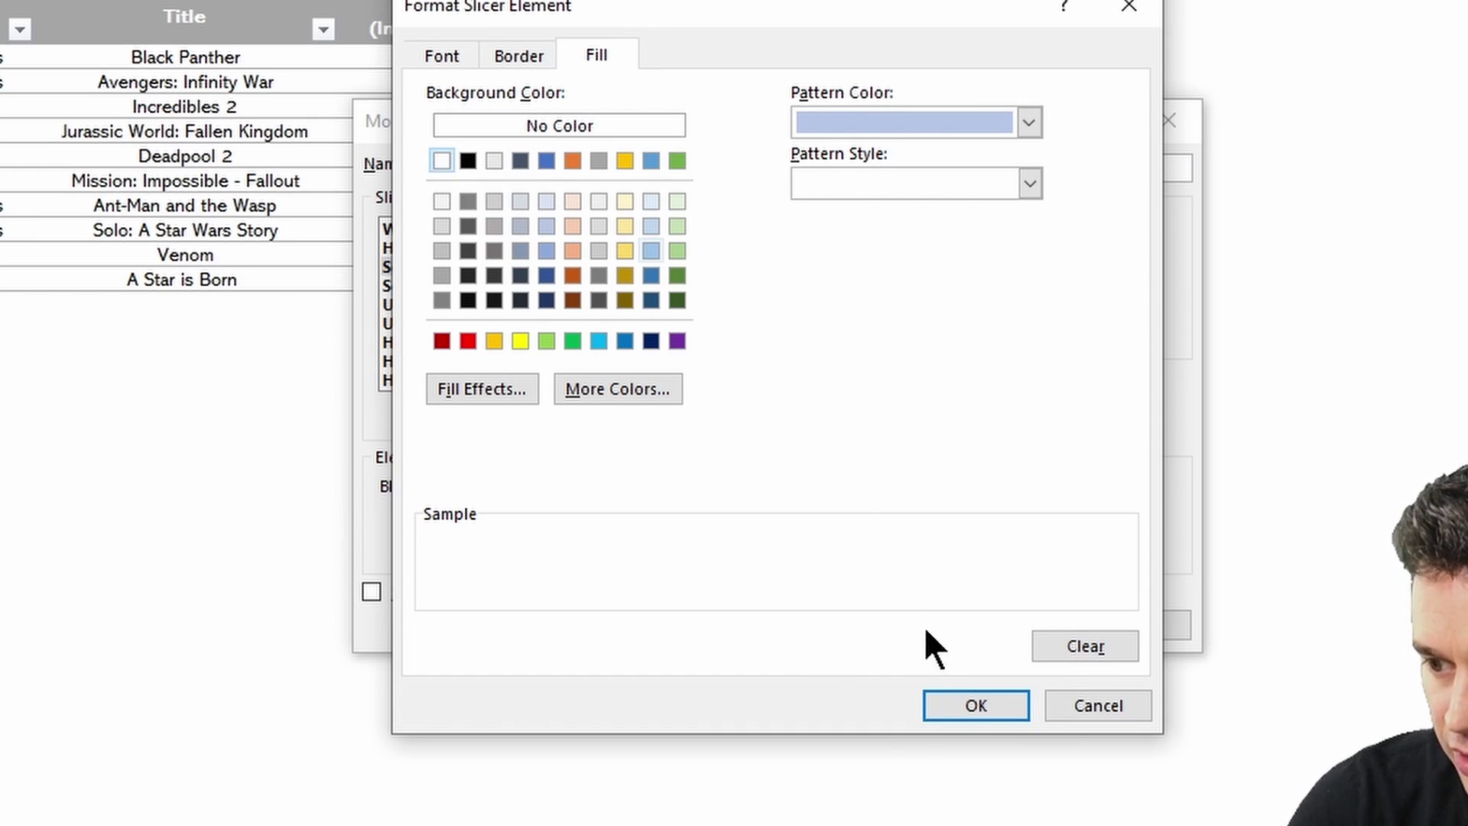
left_click(982, 699)
left_click(1033, 626)
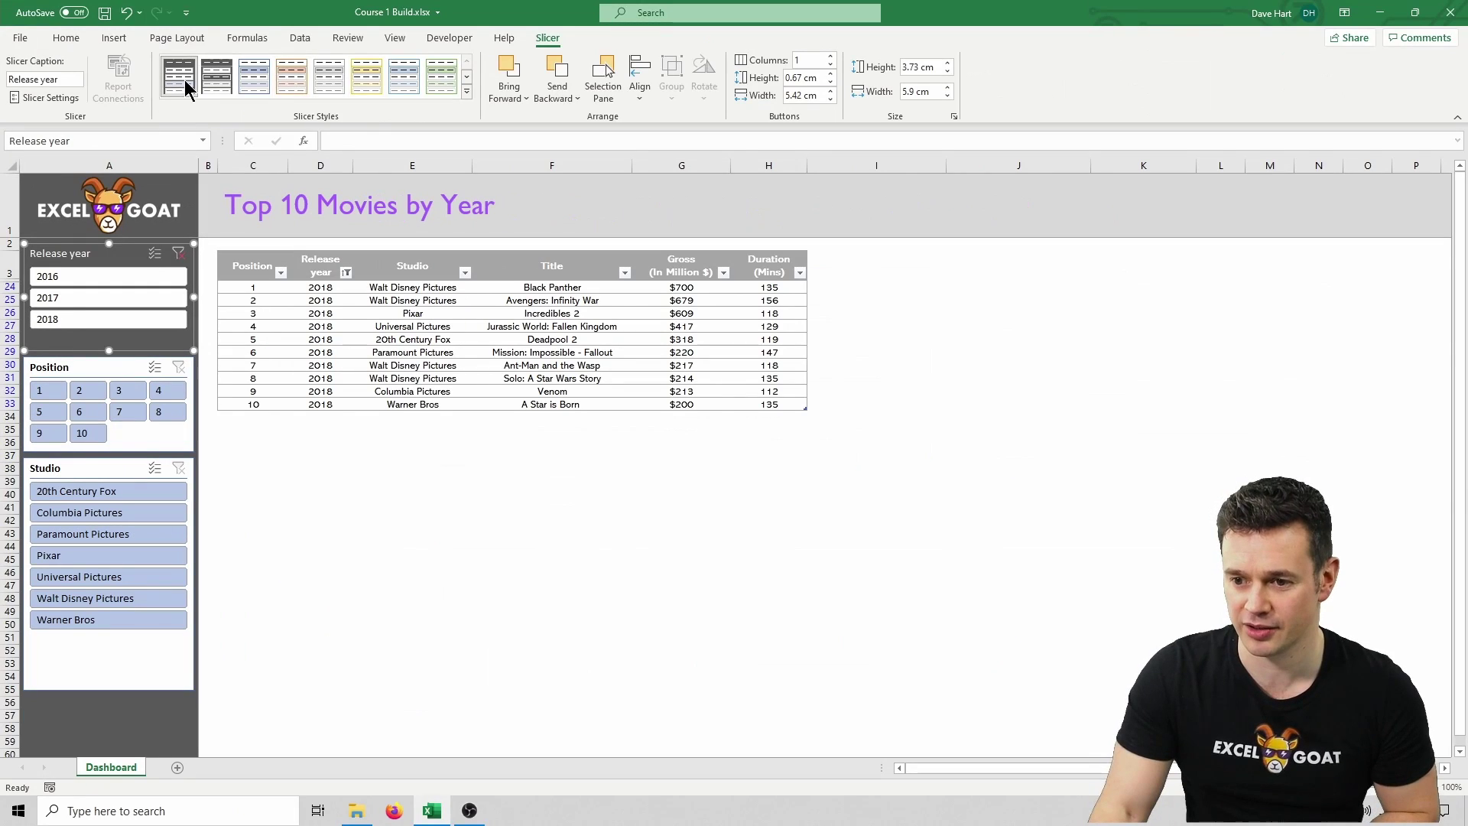
In Goat Slicer 2, fill Unselected Item with Data dark grey
right_click(211, 88)
left_click(226, 92)
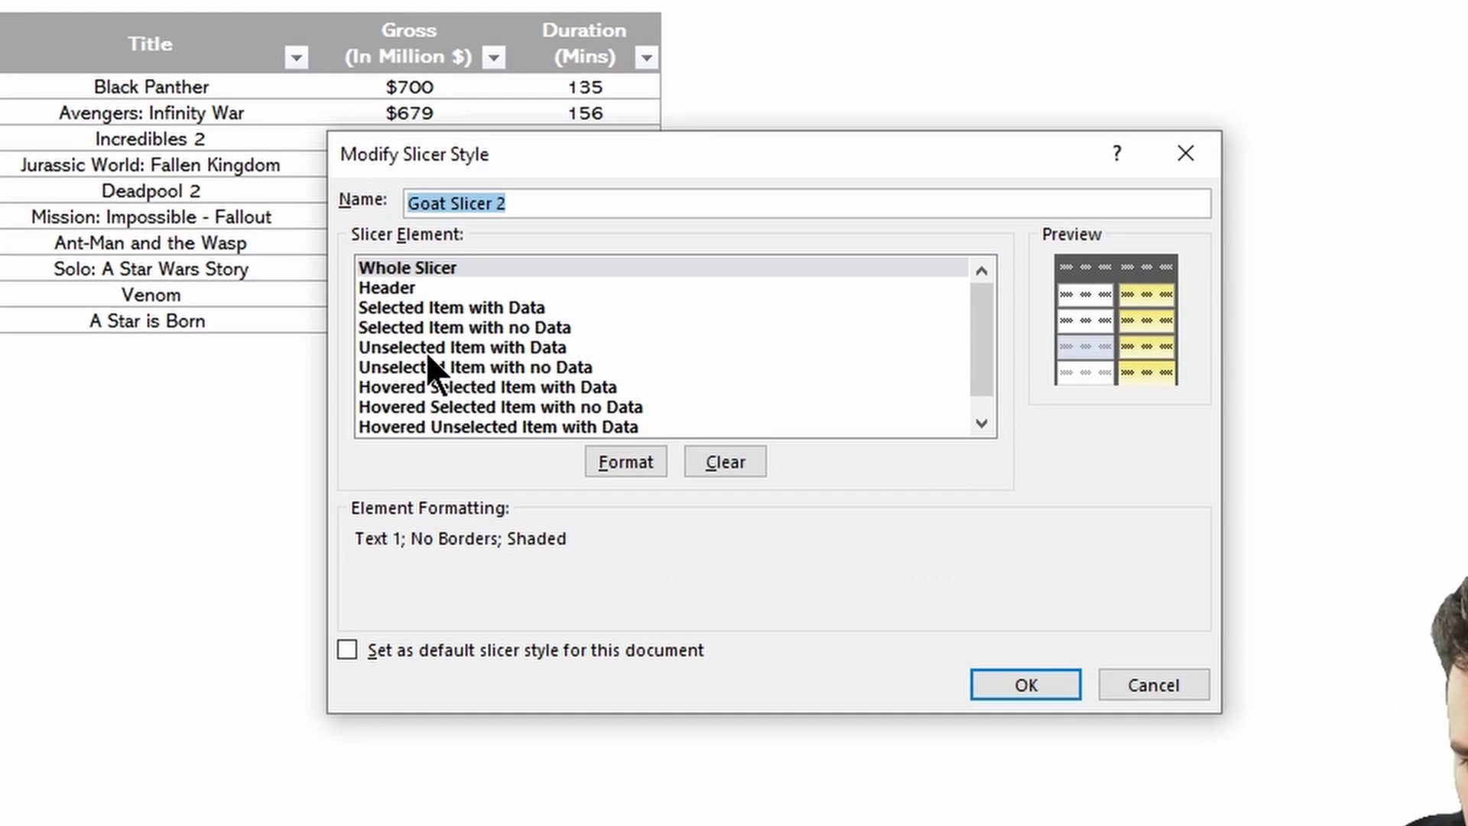
left_click(689, 418)
left_click(620, 462)
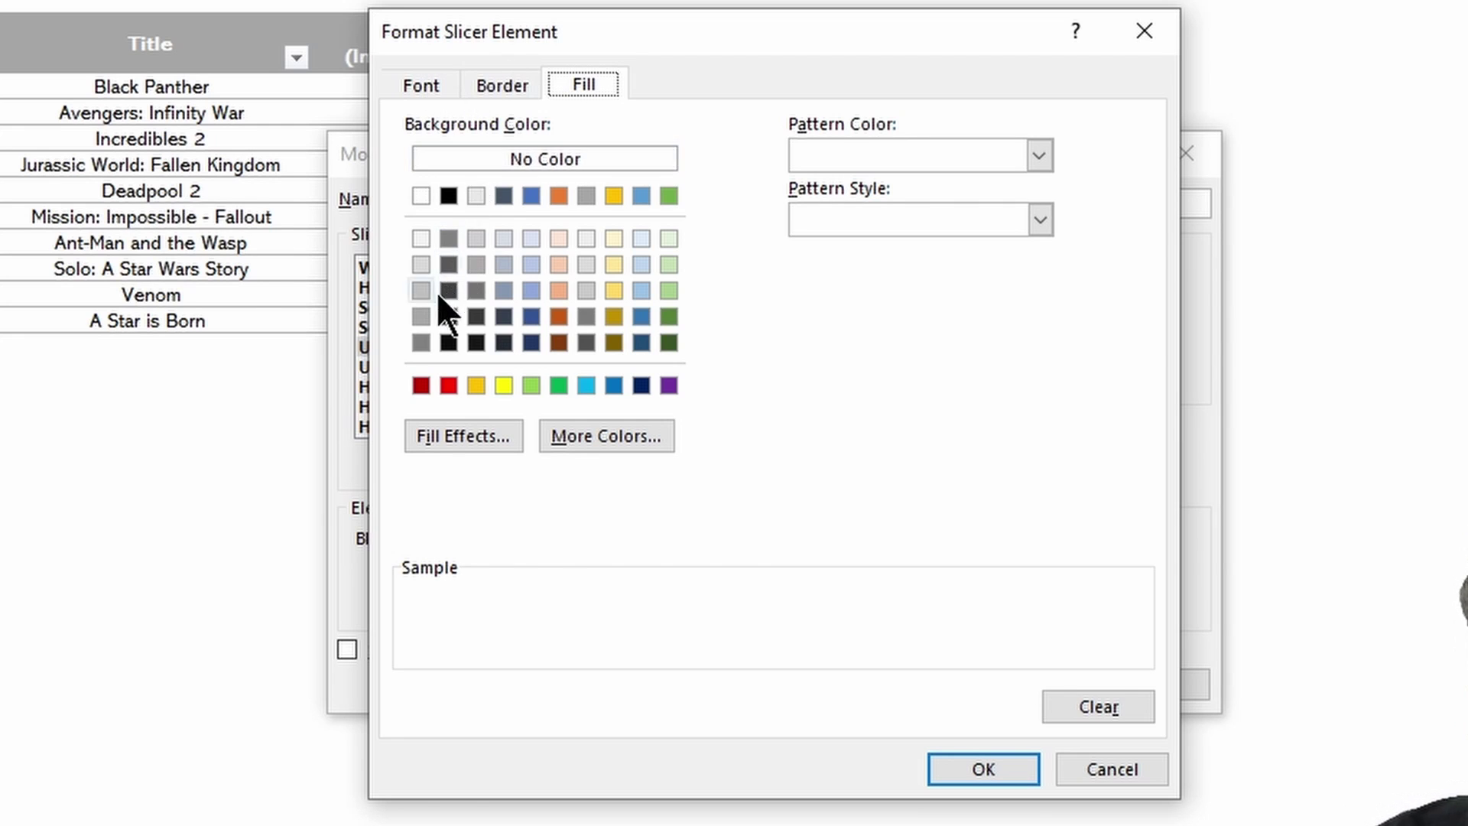
left_click(448, 267)
Give unselected items white text and a white outline border, then save the style
left_click(427, 76)
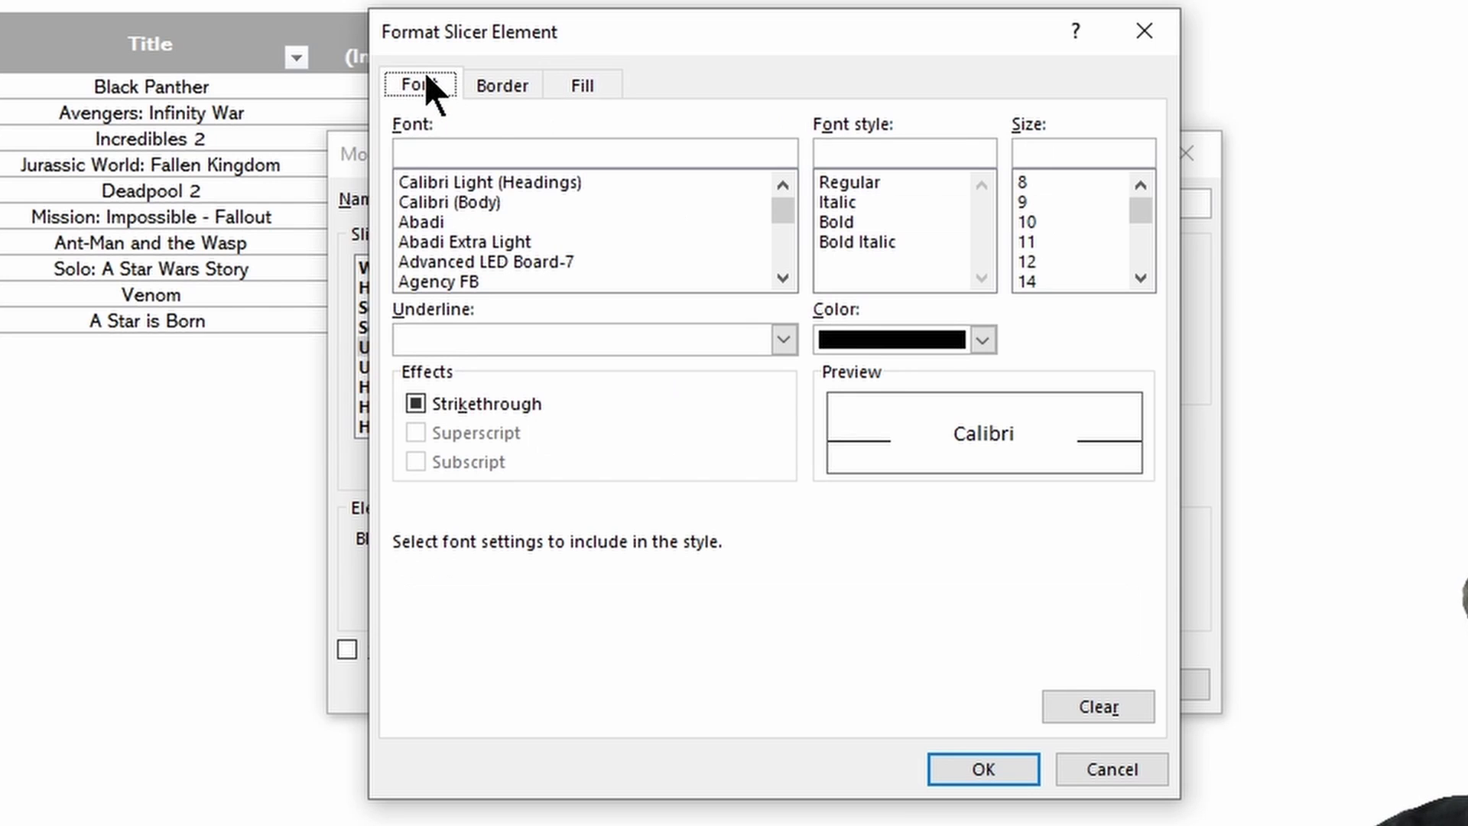
left_click(981, 340)
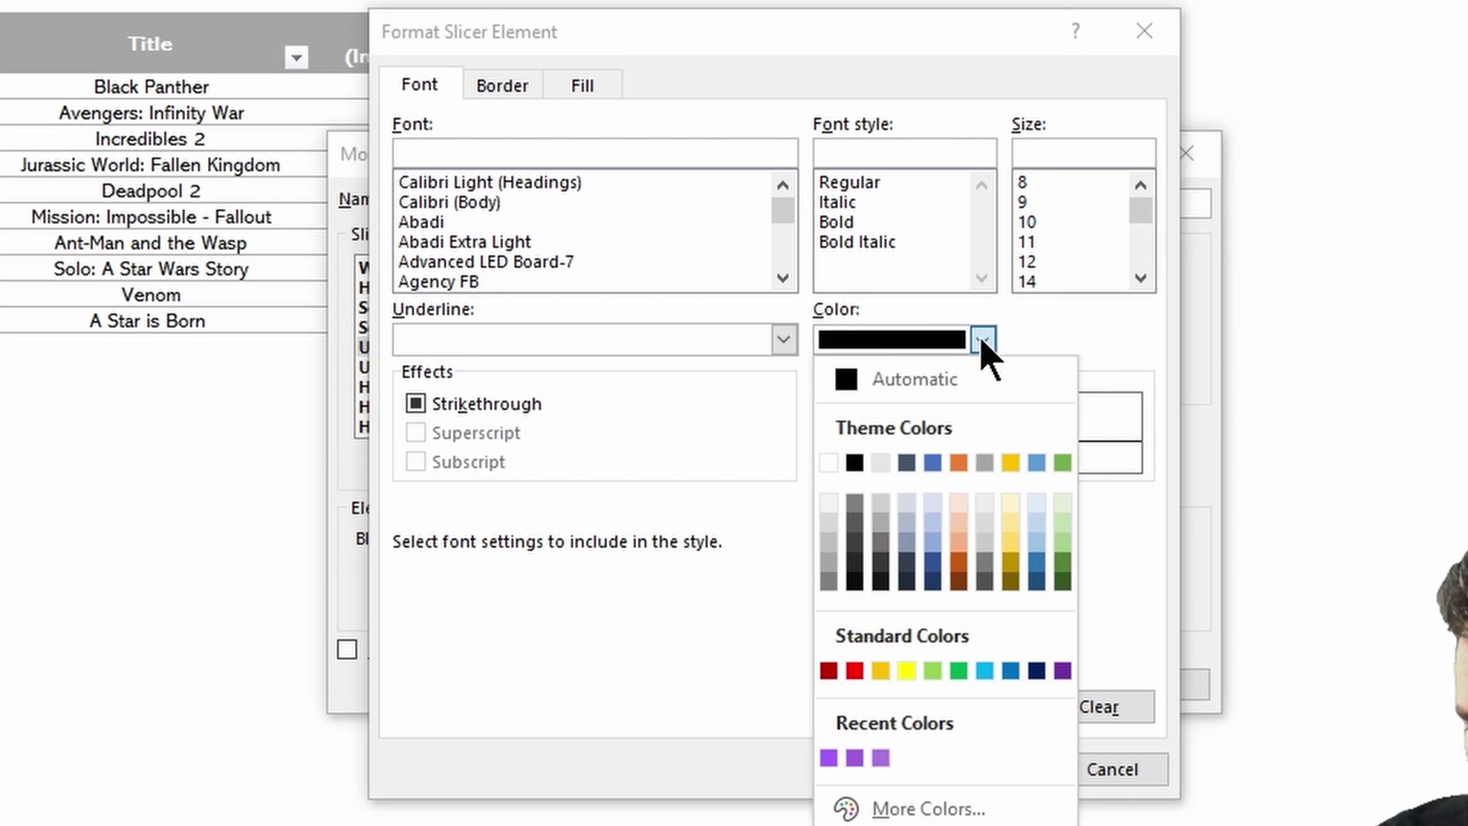
left_click(827, 463)
left_click(499, 83)
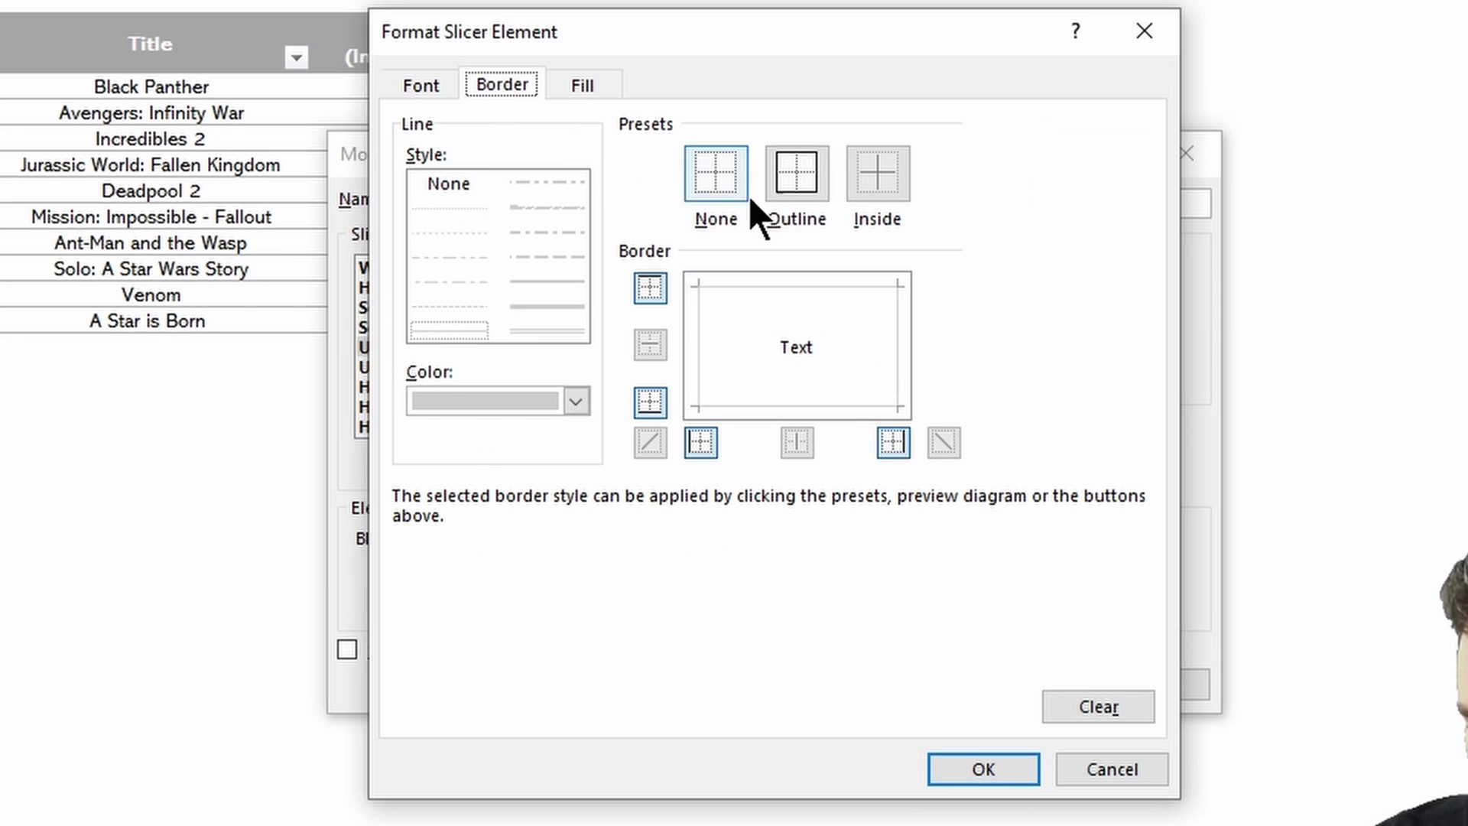
left_click(577, 400)
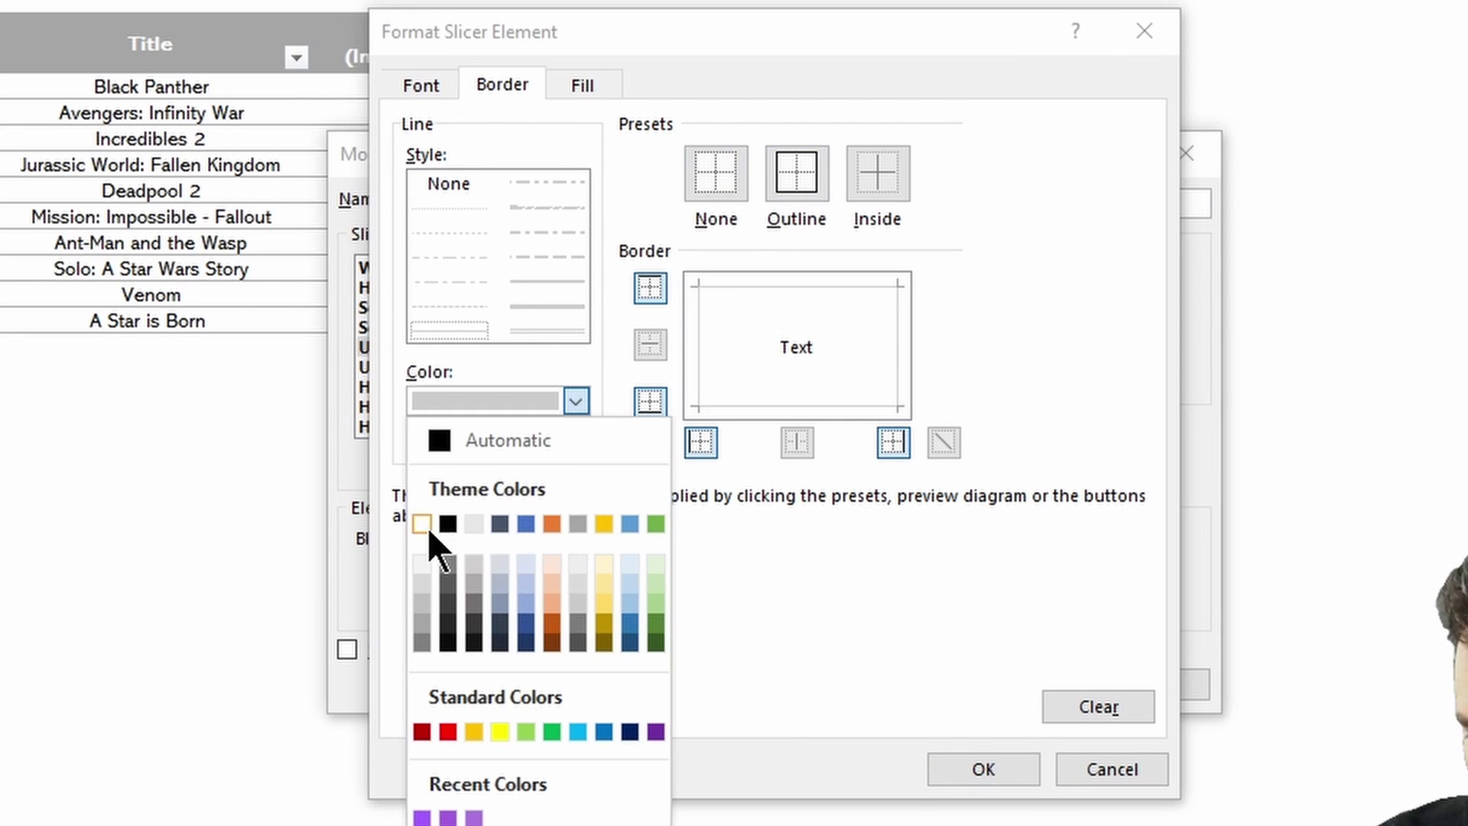
left_click(425, 526)
left_click(787, 183)
left_click(978, 762)
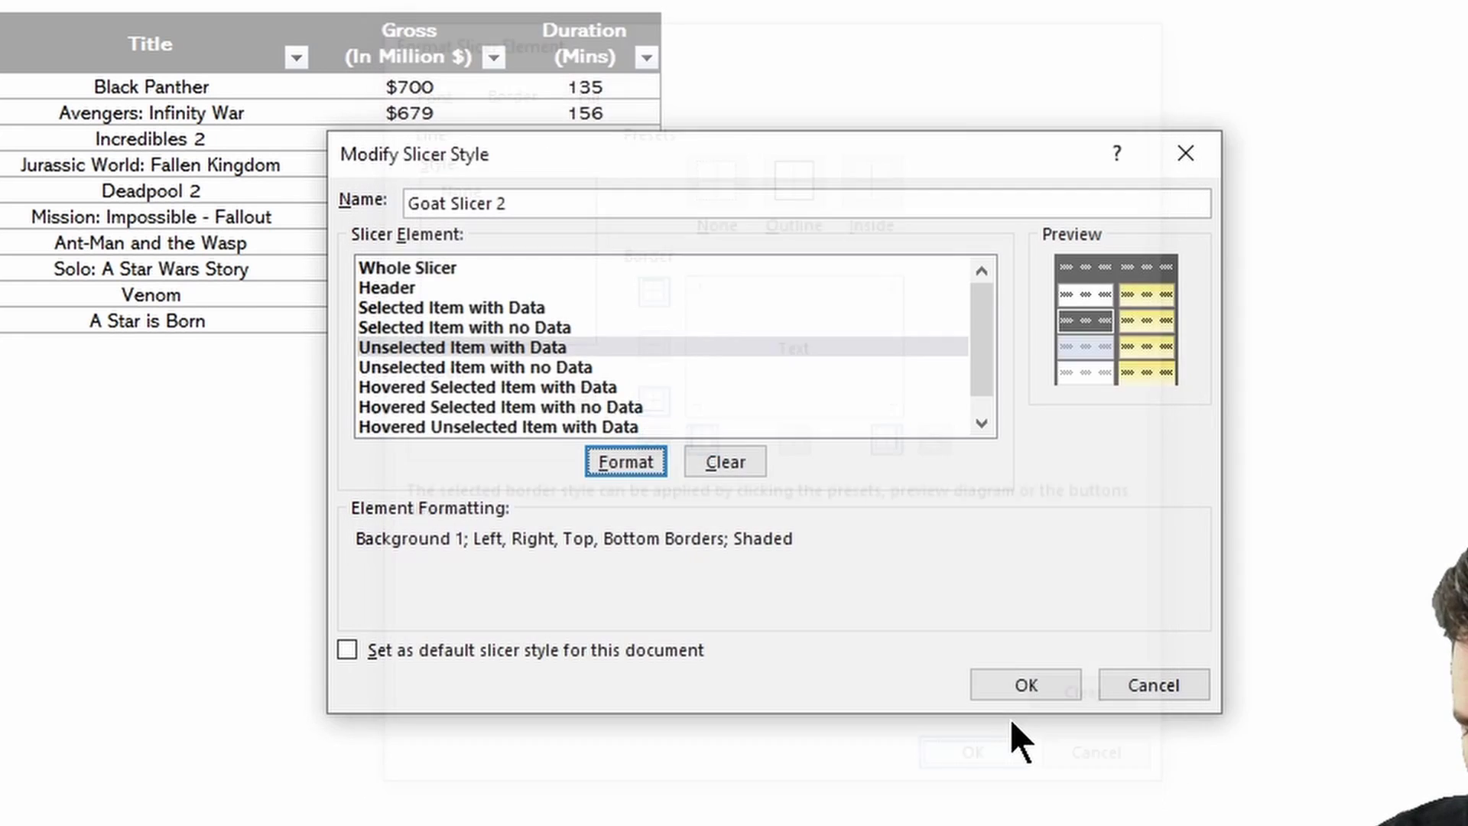
left_click(1020, 682)
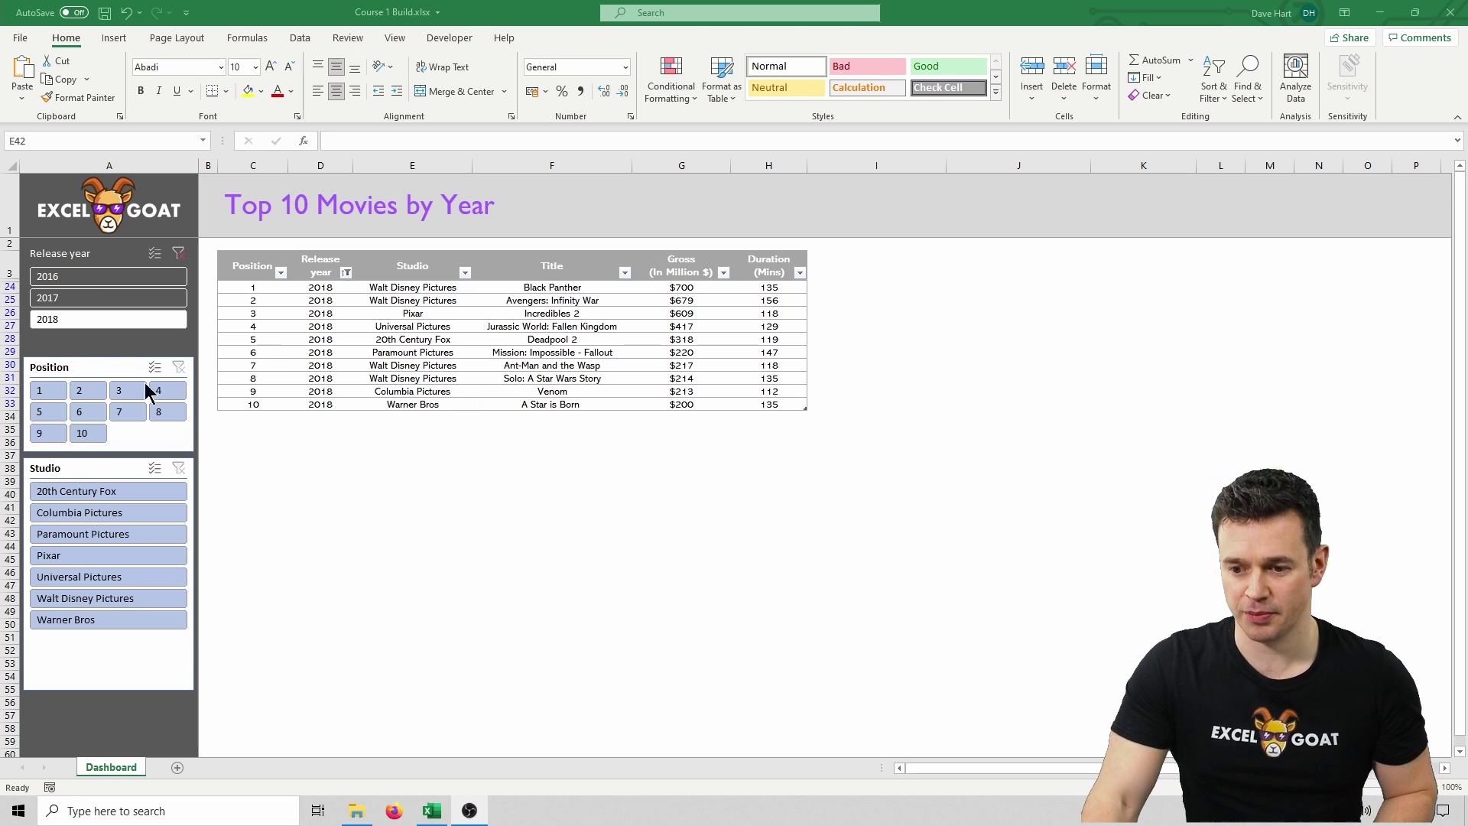
Apply the Goat Slicer 2 style to the selected Position and Studio slicers
left_click(119, 369)
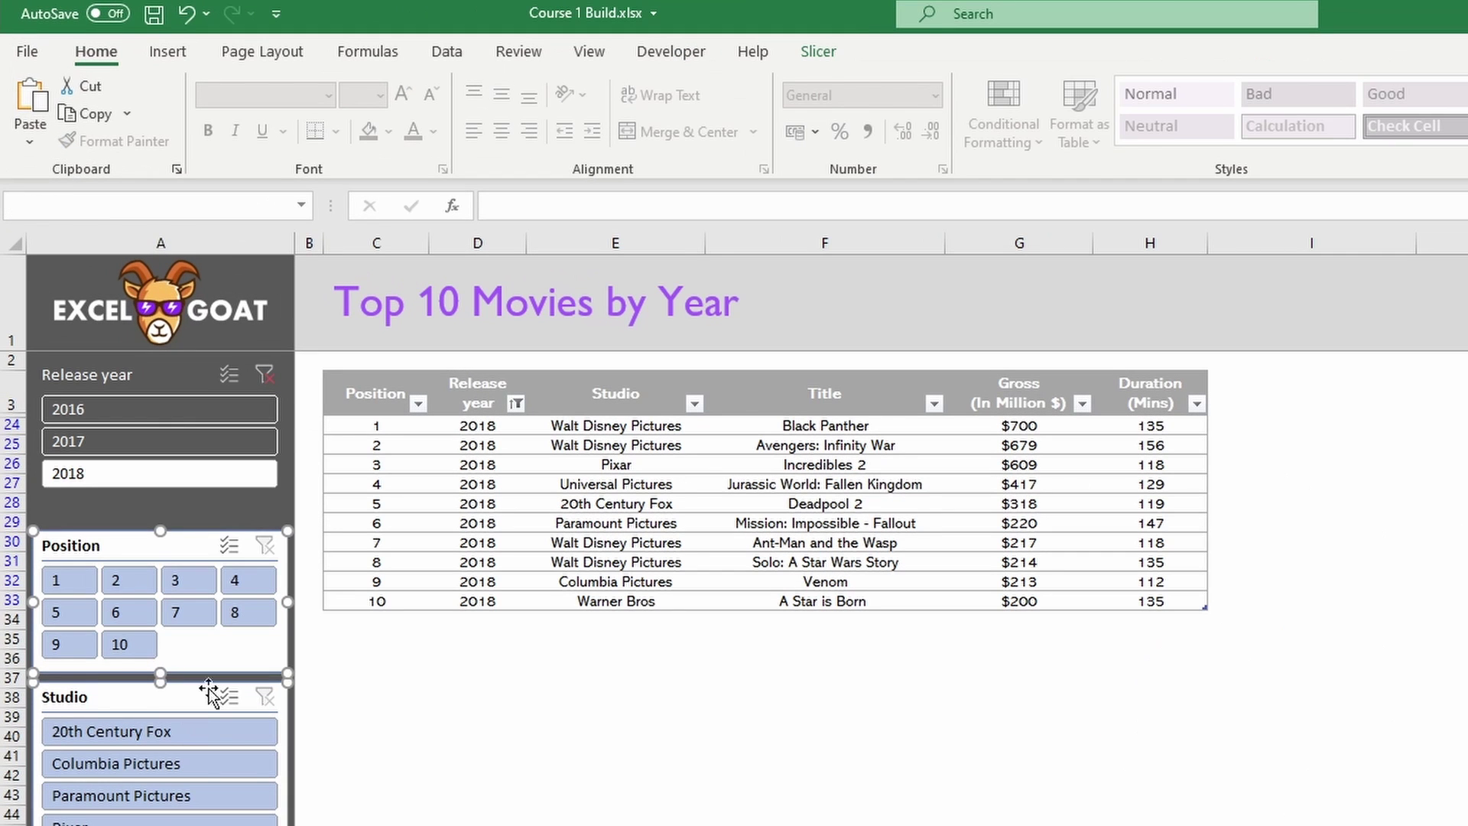
left_click(551, 39)
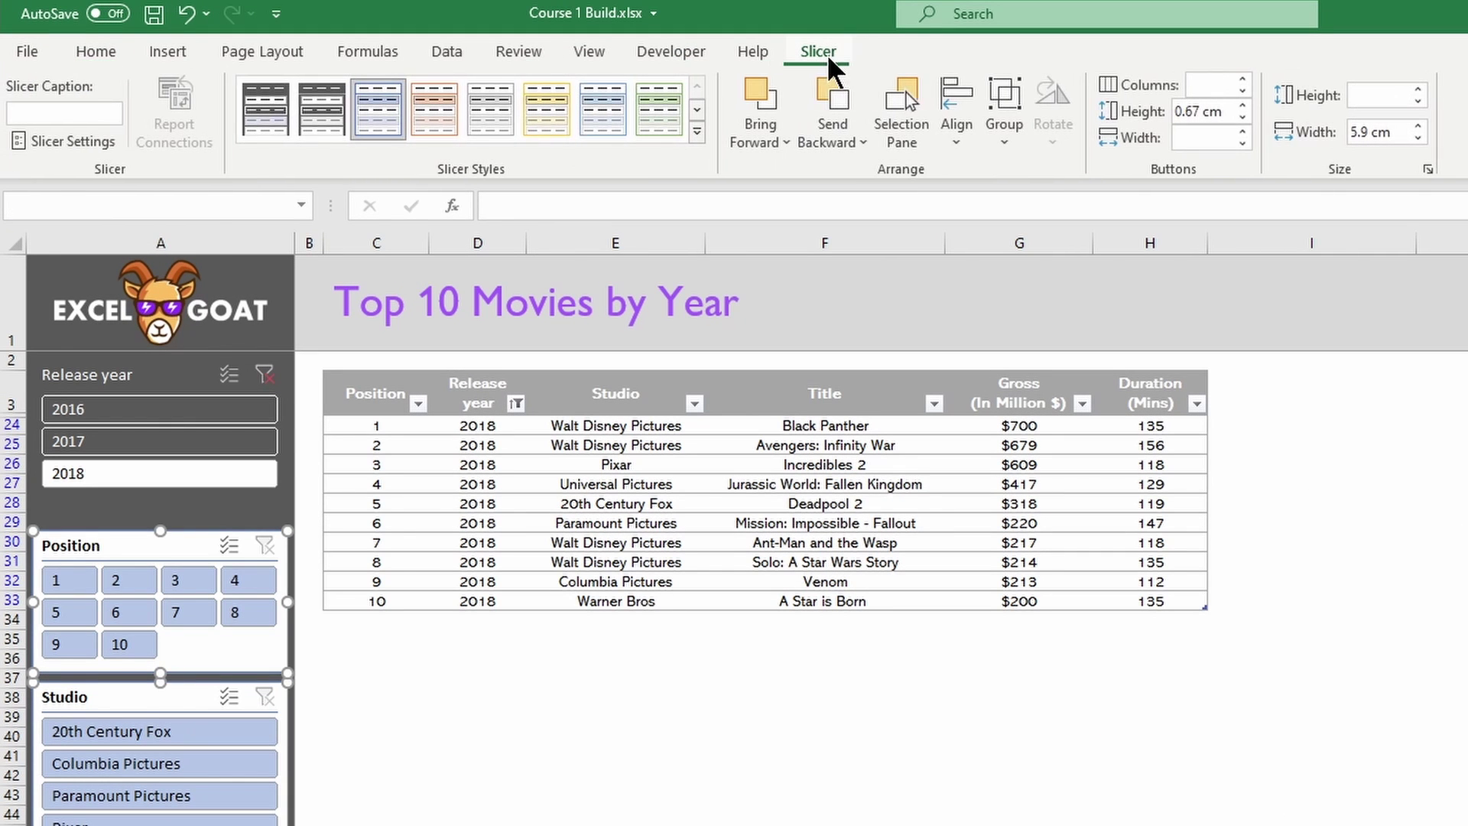
left_click(267, 101)
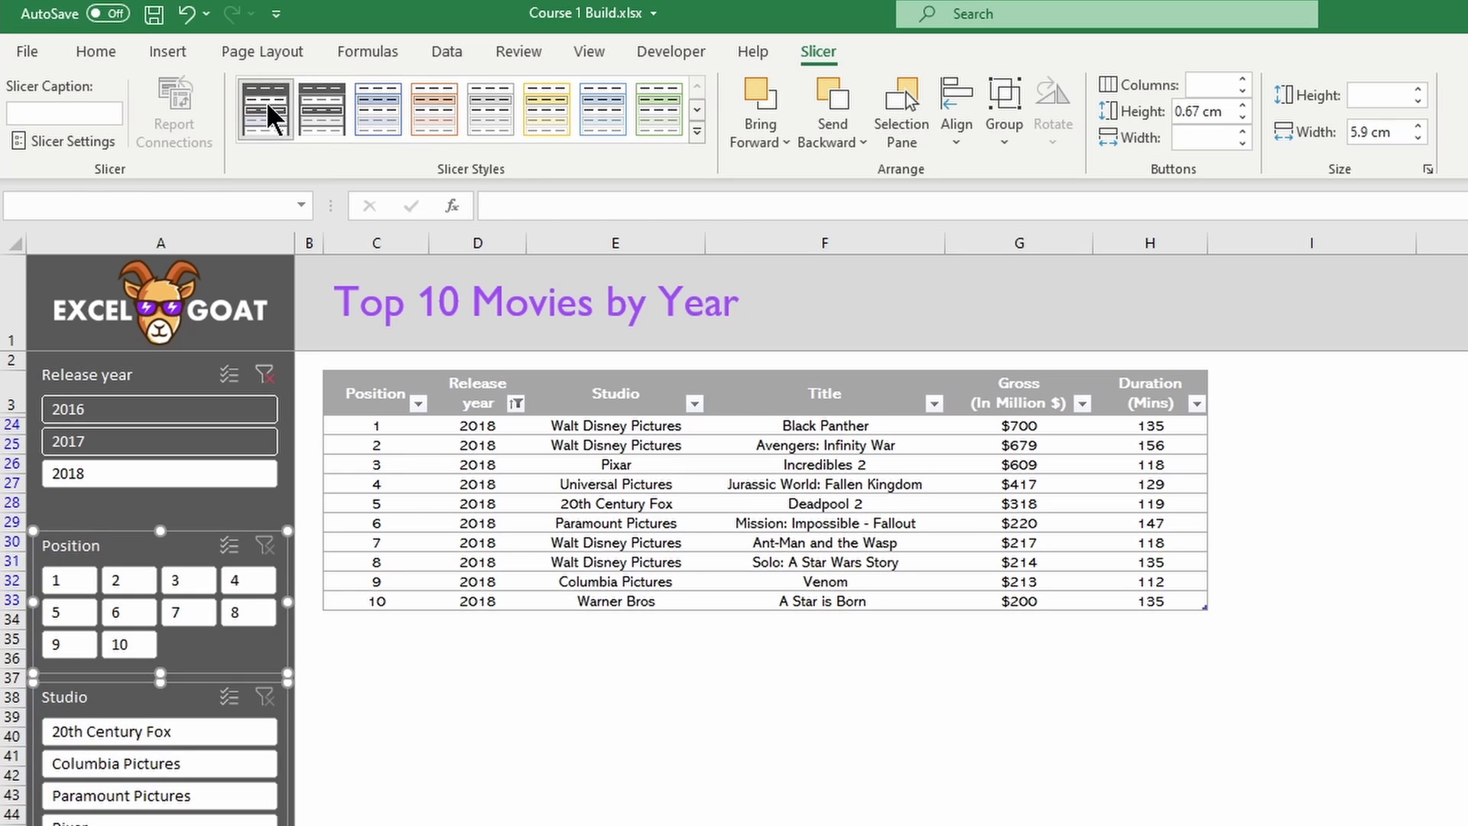
left_click(429, 812)
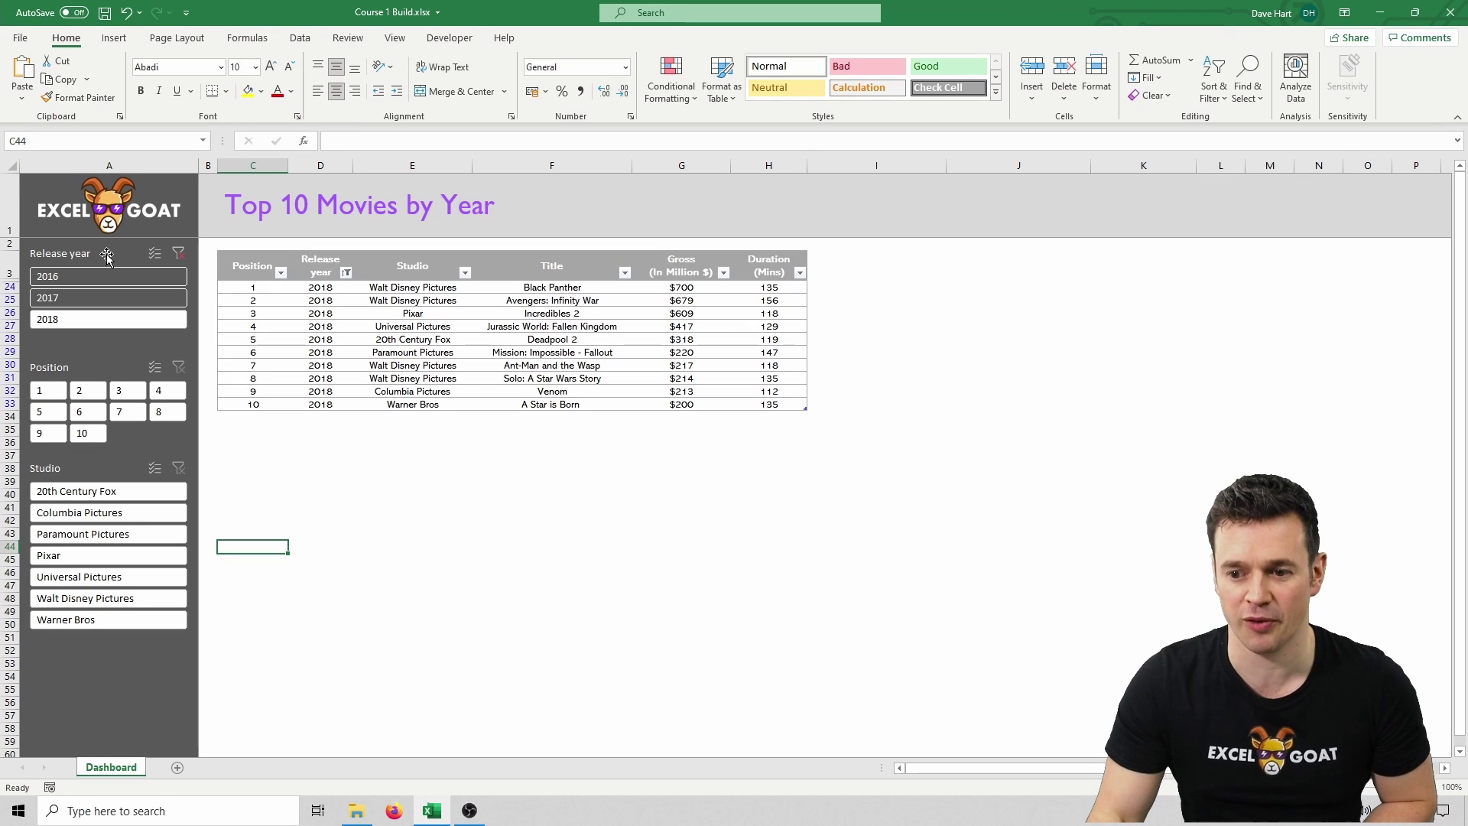
Set the Release year slicer to 3 columns so its years sit in one row
left_click(107, 256)
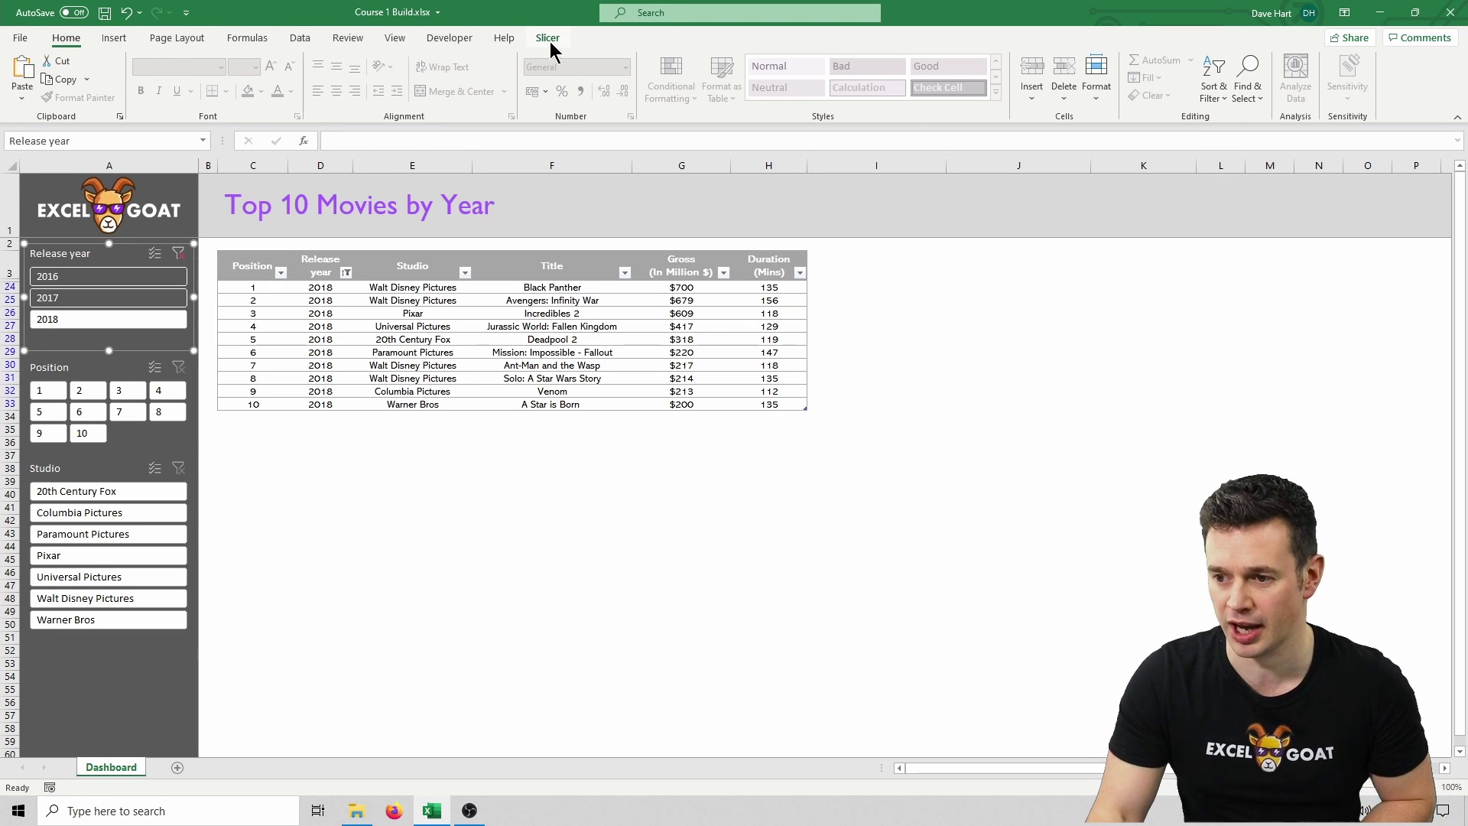
left_click(547, 38)
left_click(830, 56)
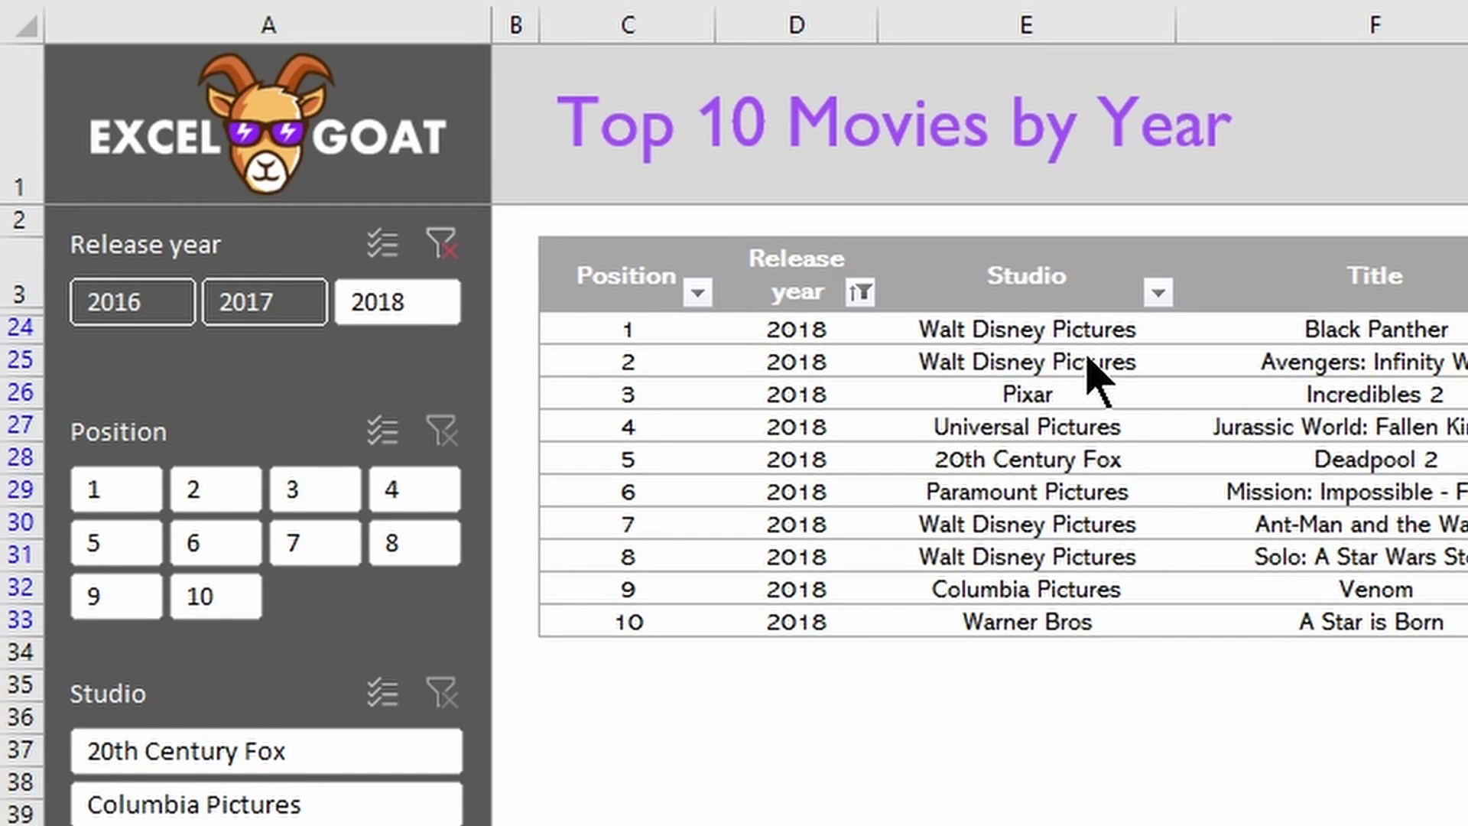
left_click(282, 246)
Modify Goat Slicer 2 so its Whole Slicer element uses the Abadi font, then return to the table
left_click(547, 38)
right_click(189, 80)
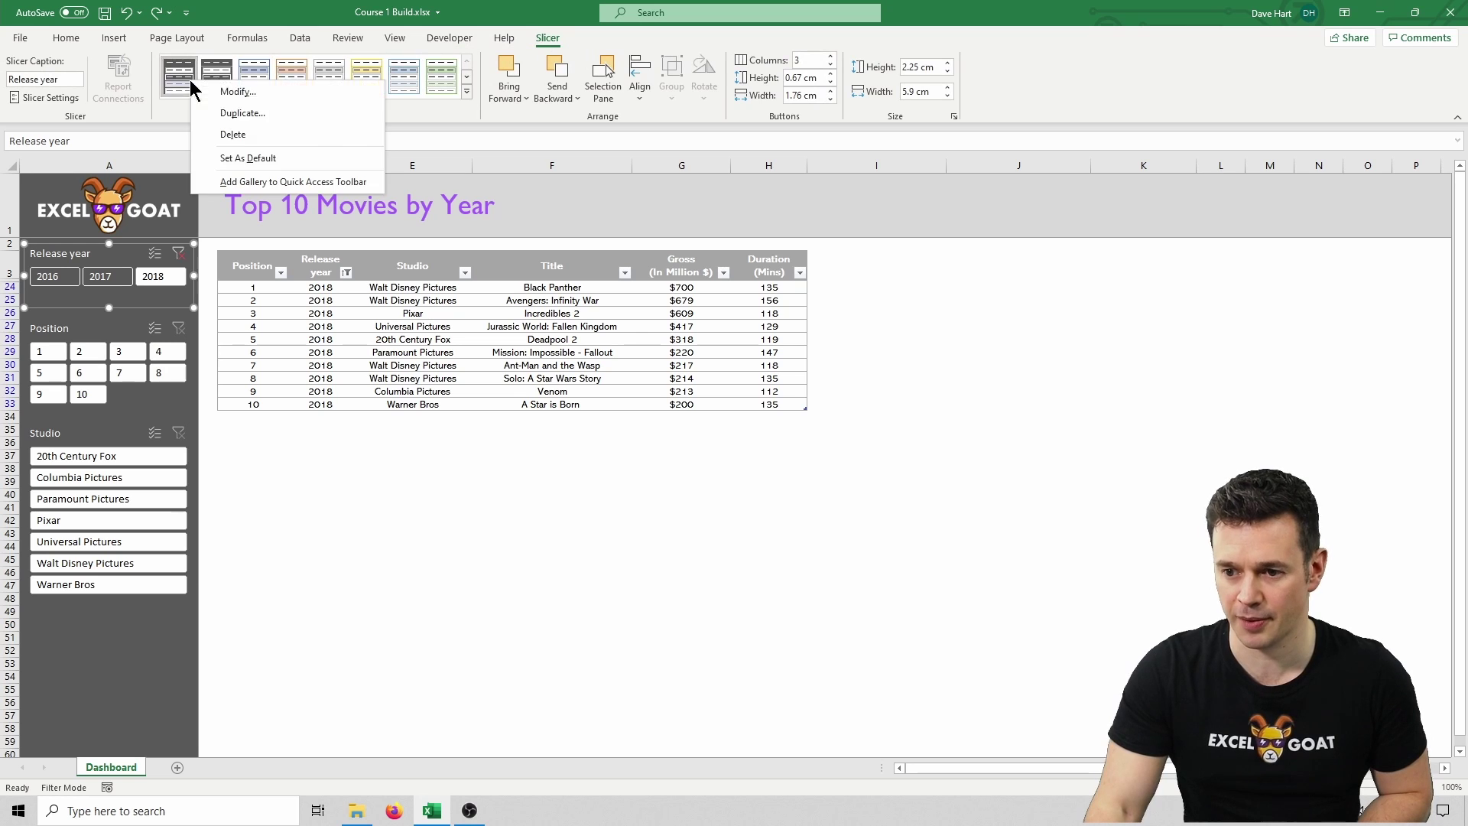
left_click(227, 111)
left_click(696, 387)
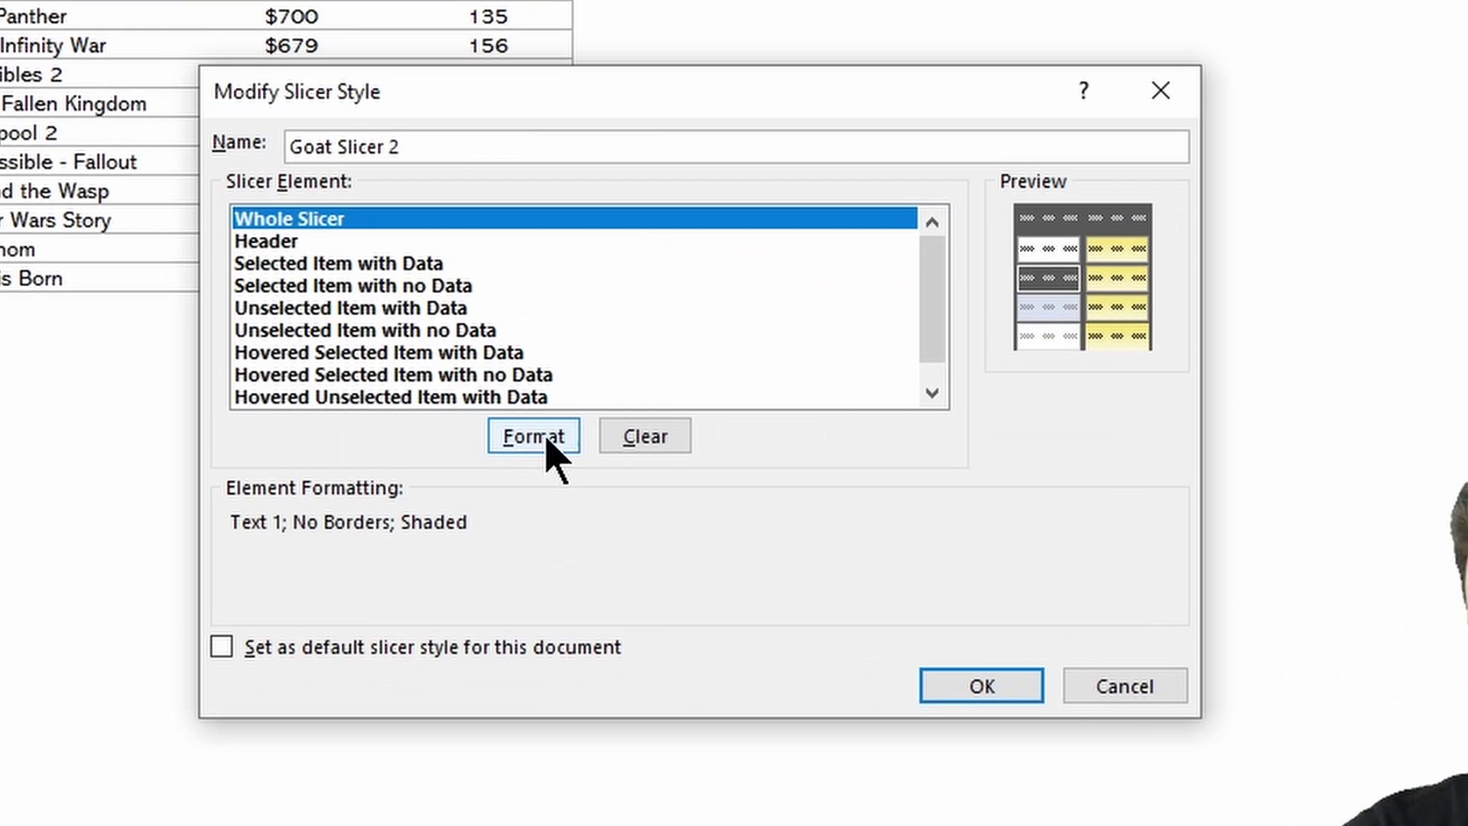
left_click(533, 436)
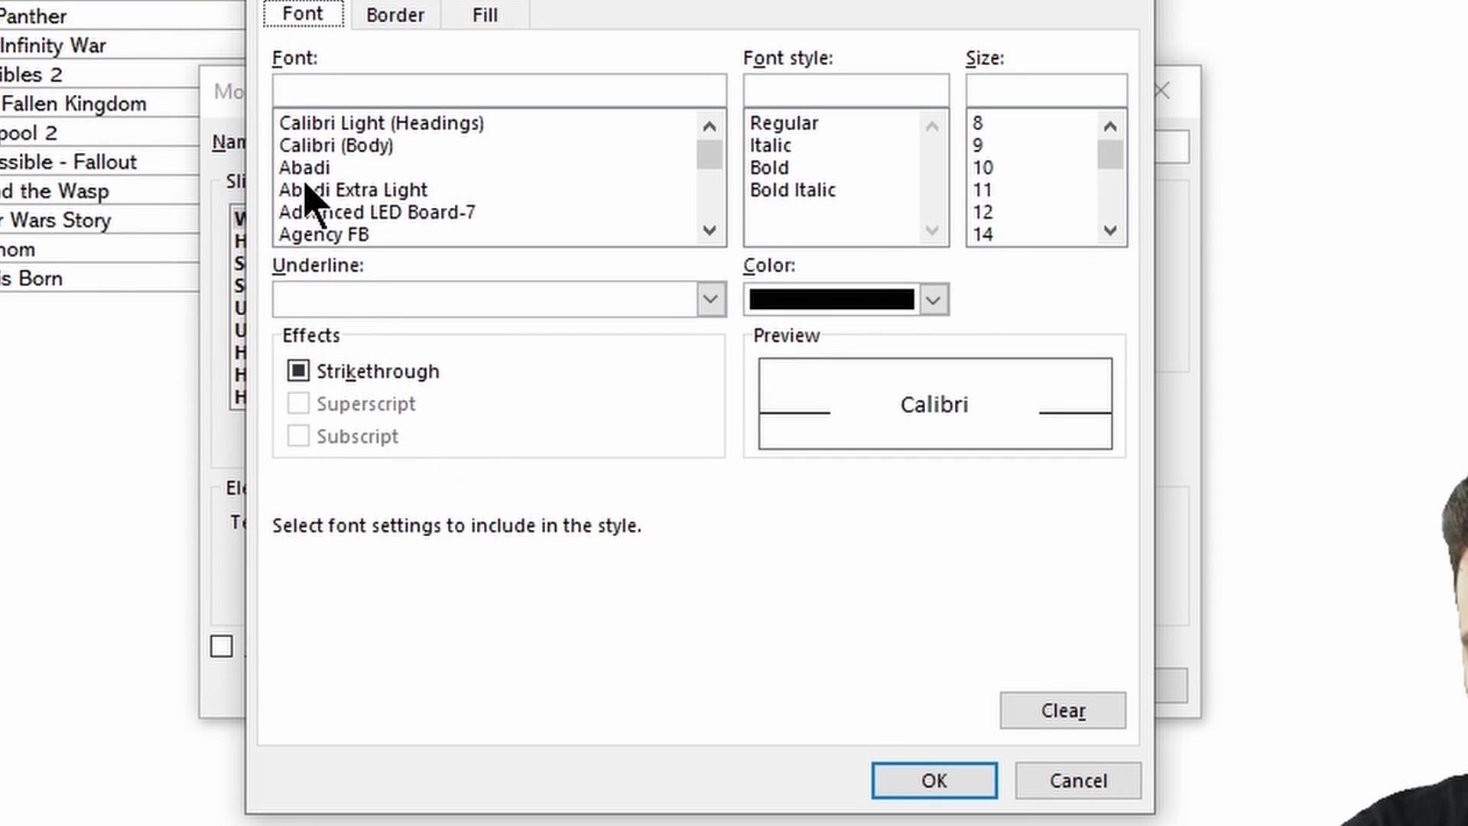
left_click(316, 170)
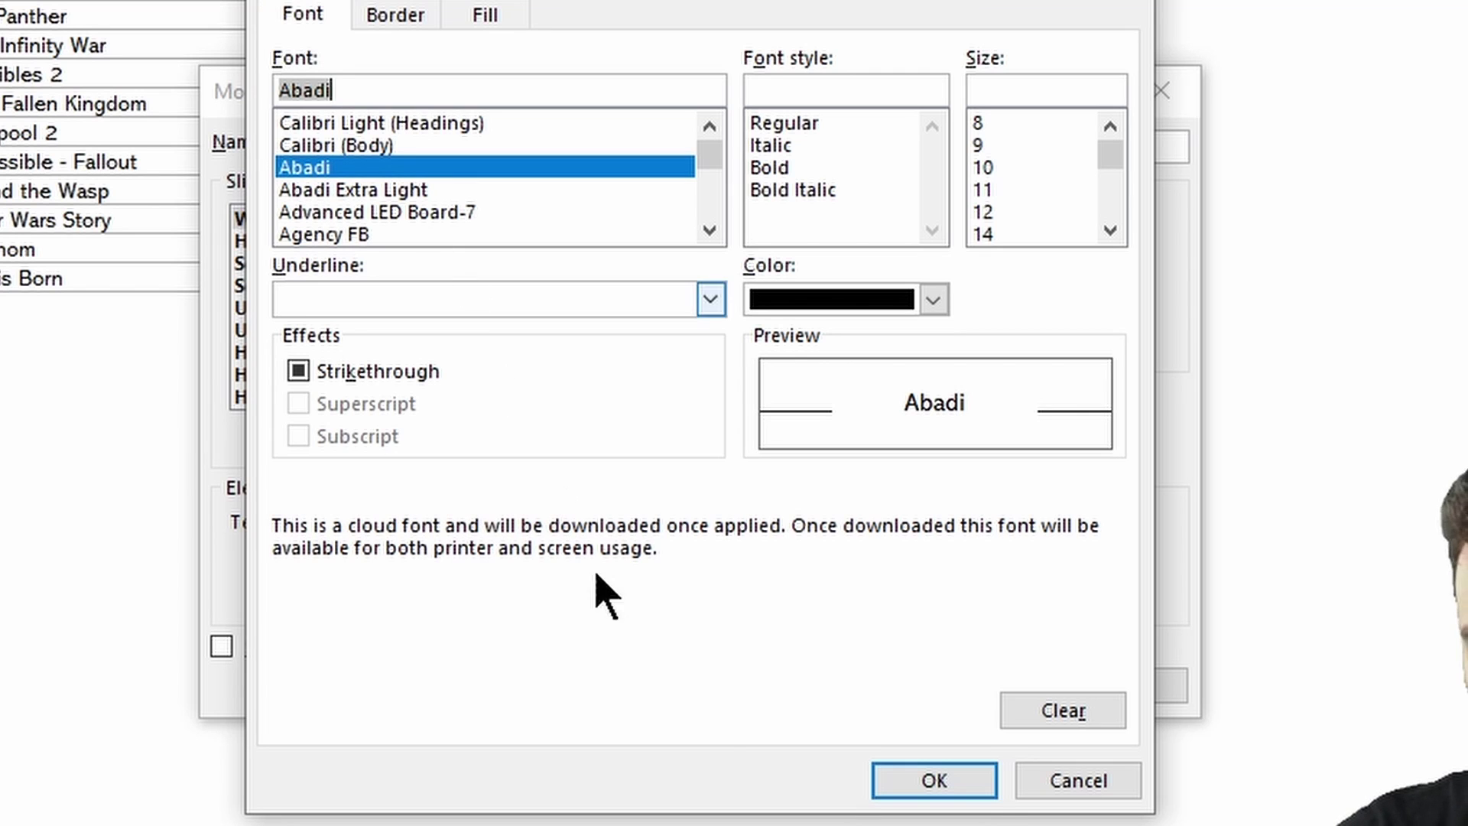
left_click(980, 786)
left_click(978, 680)
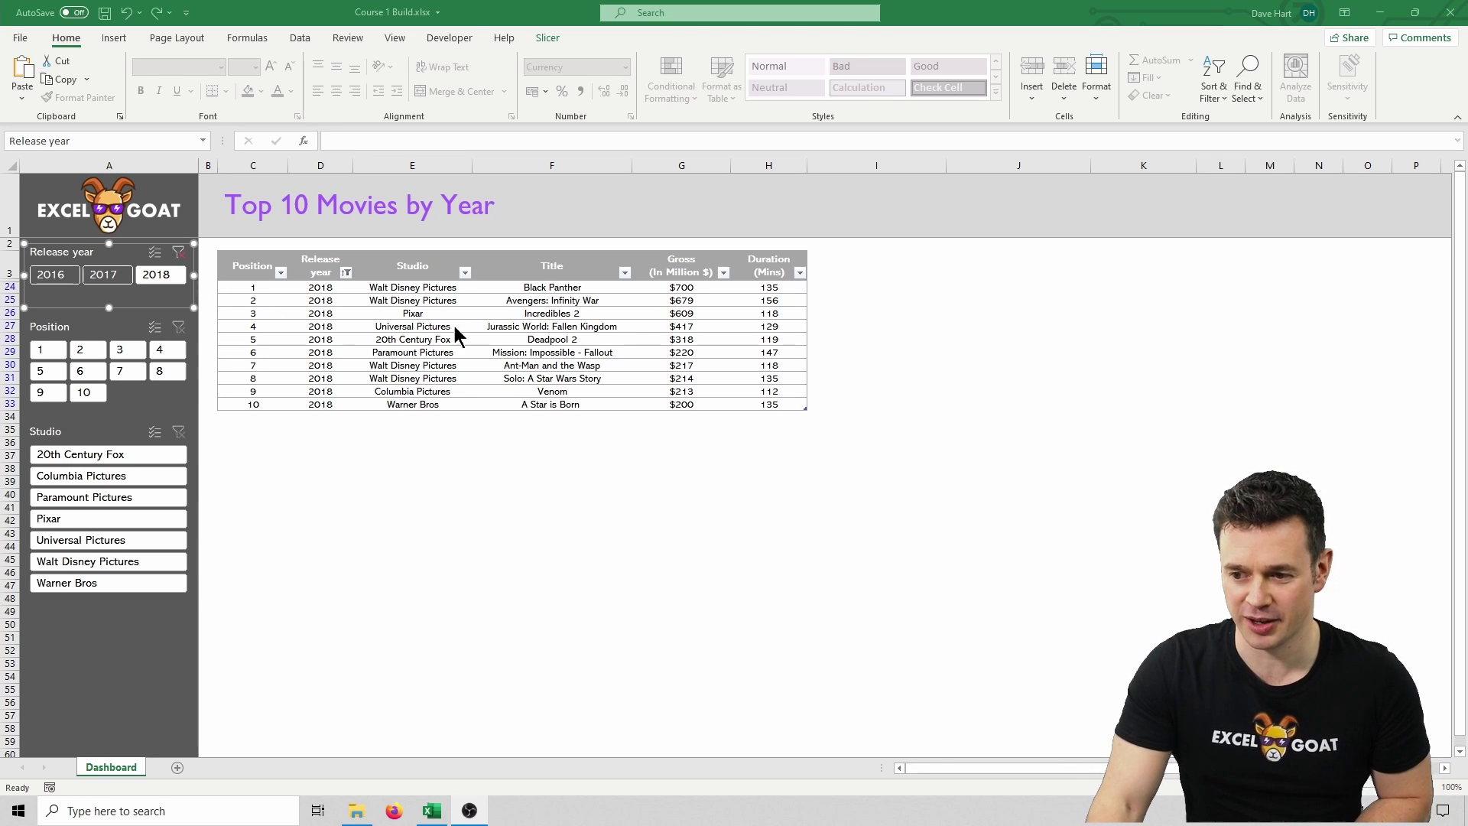
left_click(414, 301)
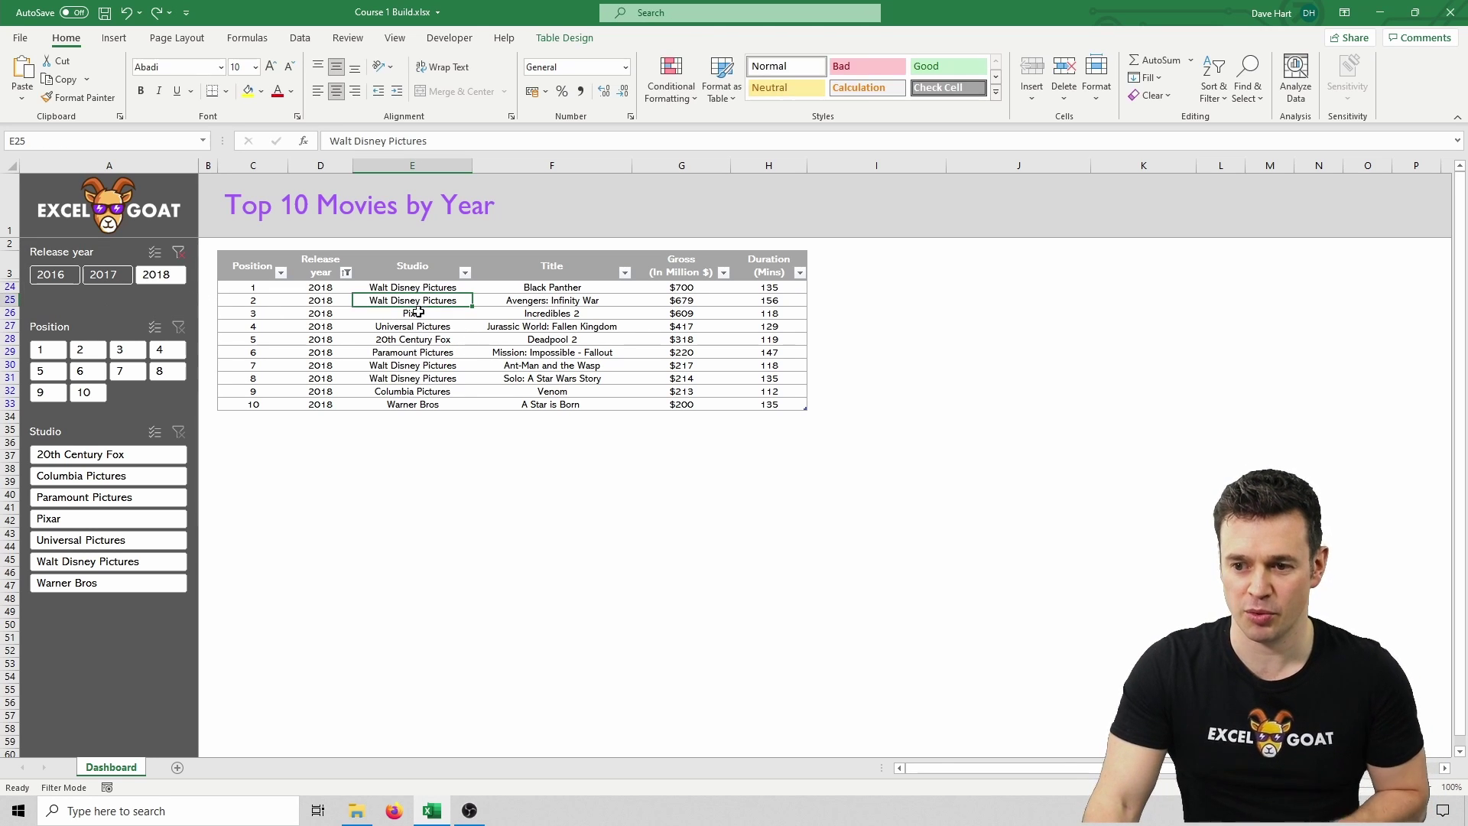
With the Release year slicer selected, give Goat Slicer 2's Whole Slicer font size 10
left_click(110, 289)
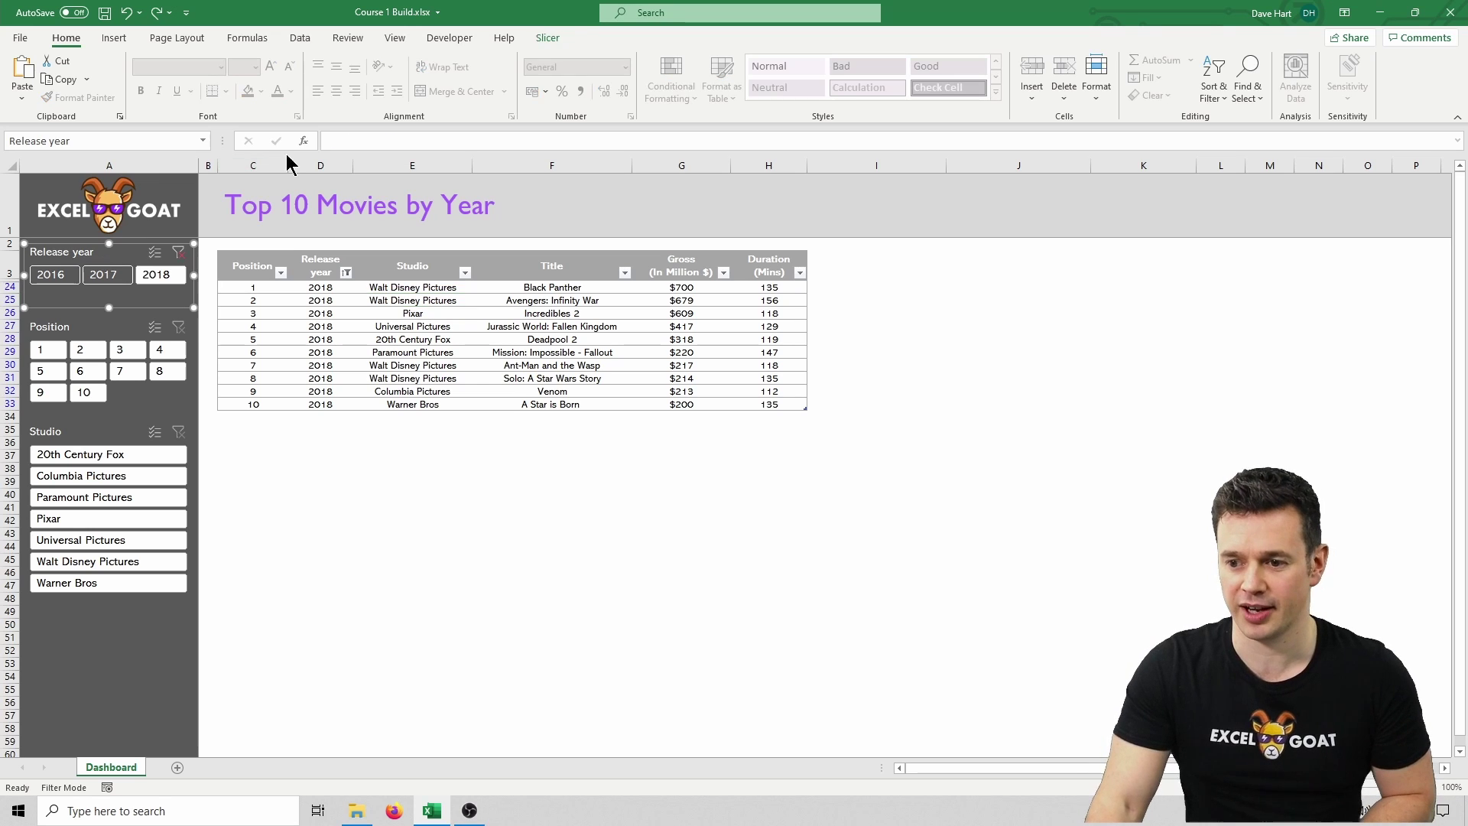
left_click(551, 38)
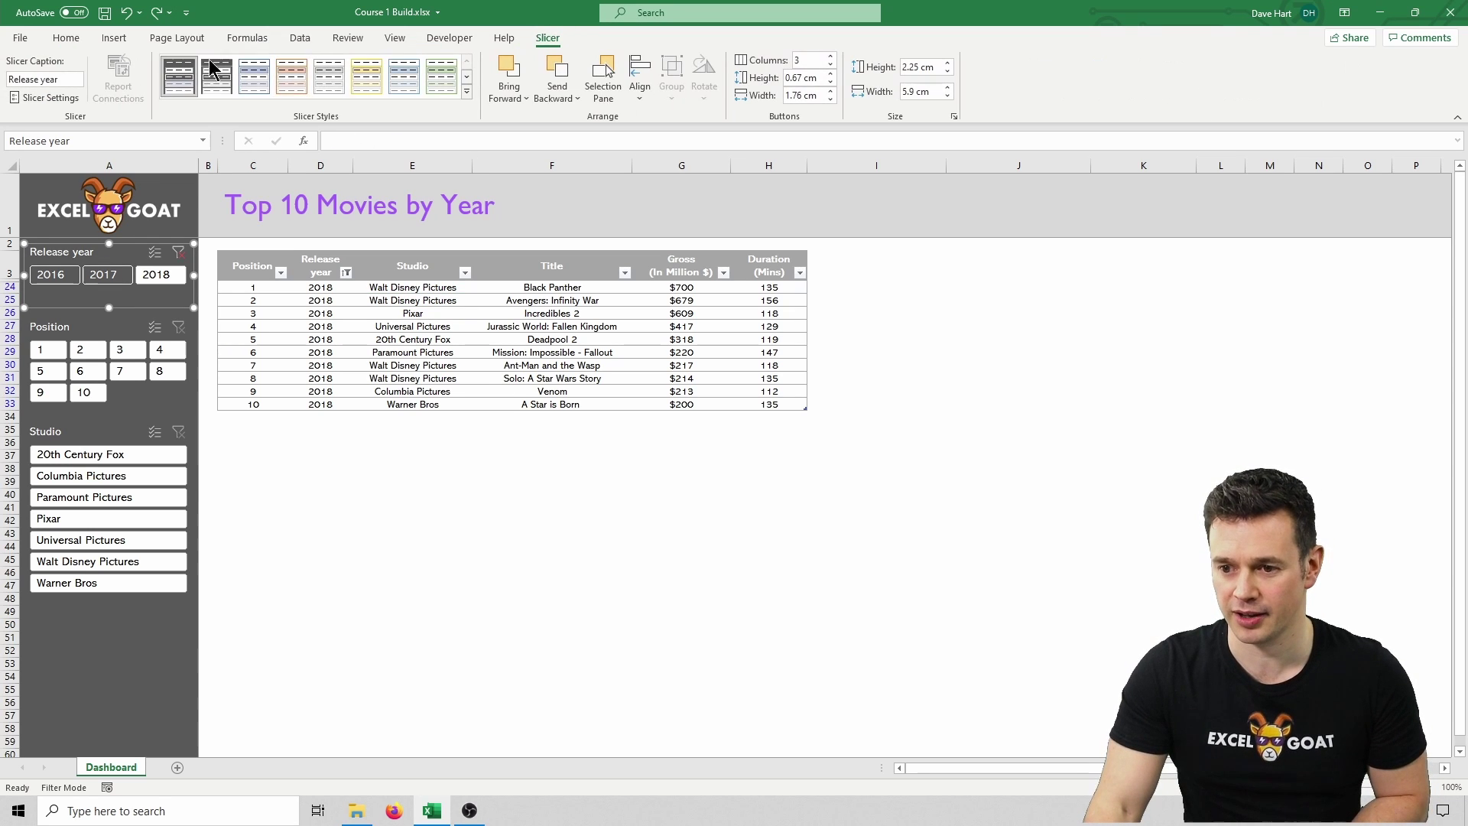
right_click(181, 84)
left_click(191, 96)
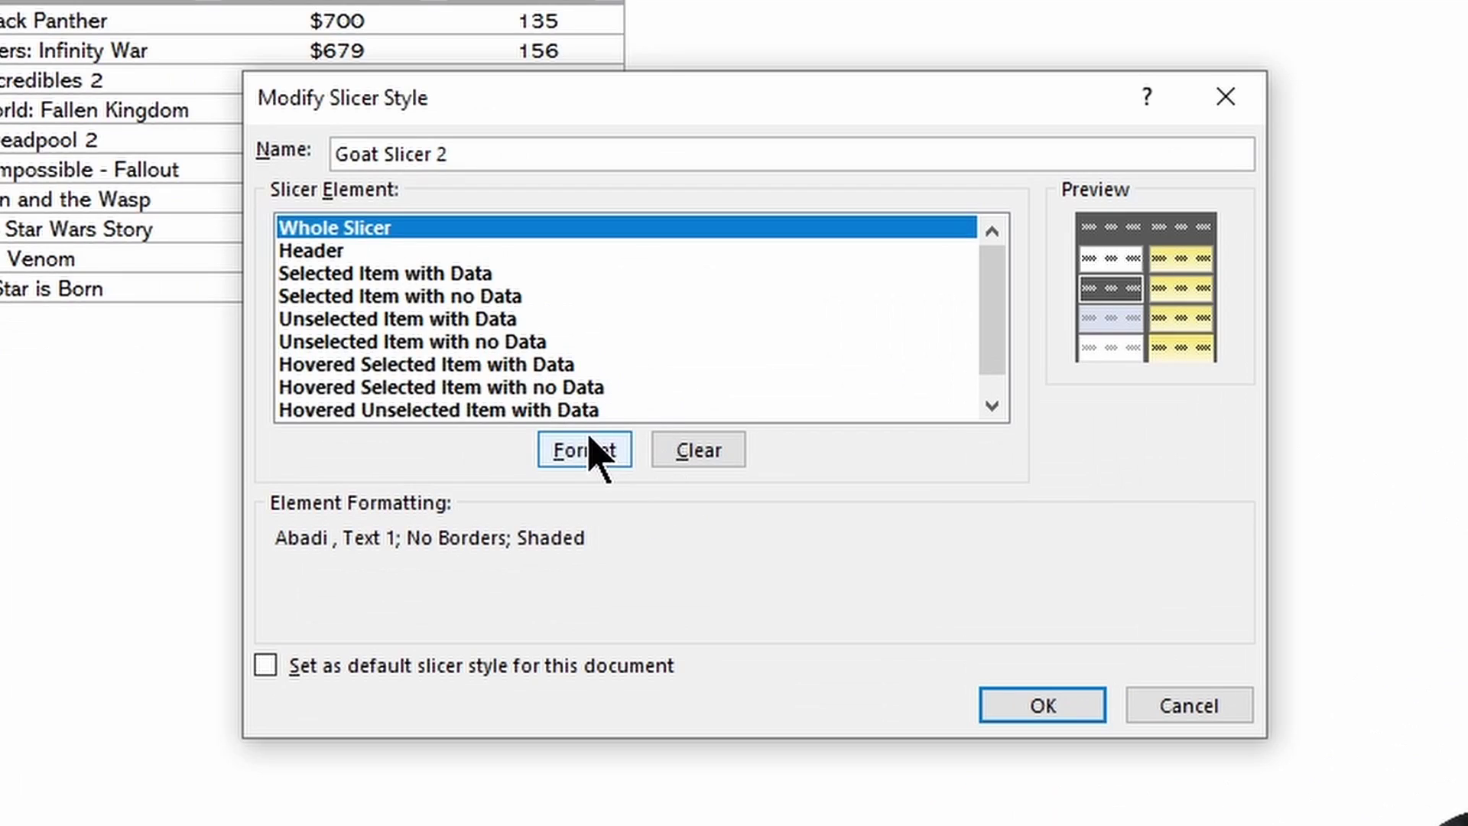
left_click(596, 451)
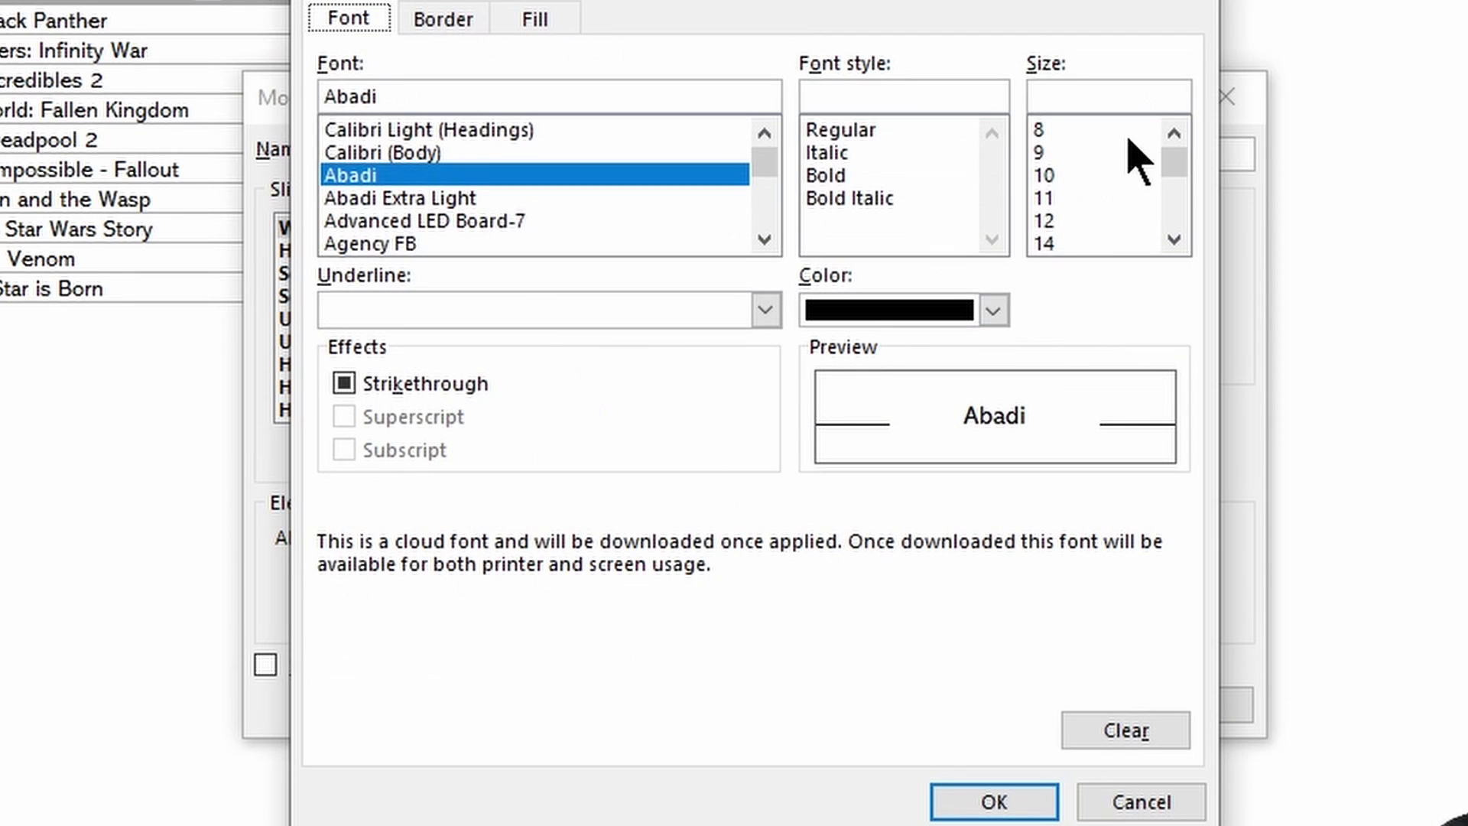
left_click(1053, 179)
left_click(1014, 807)
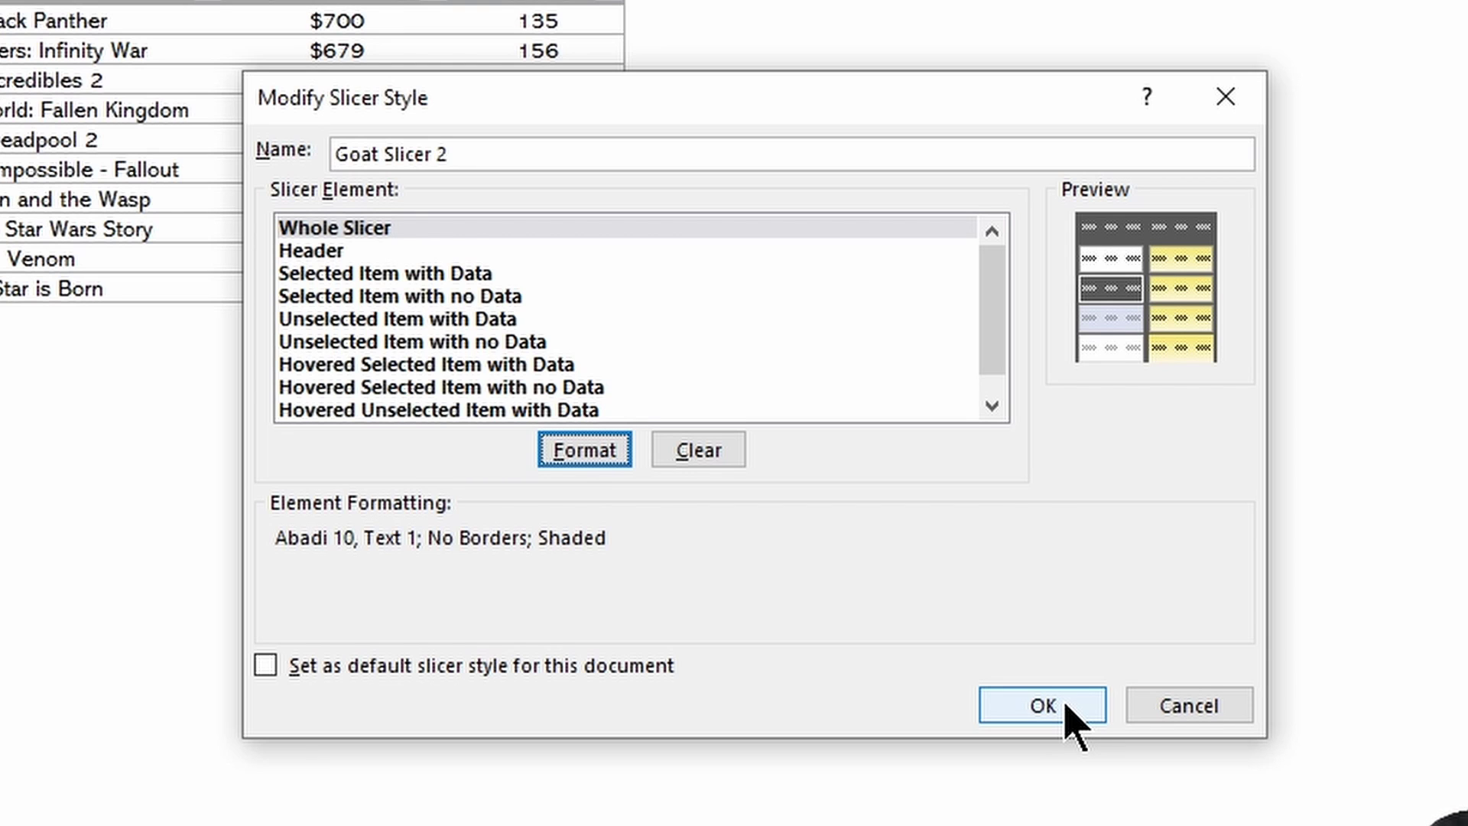
left_click(1045, 707)
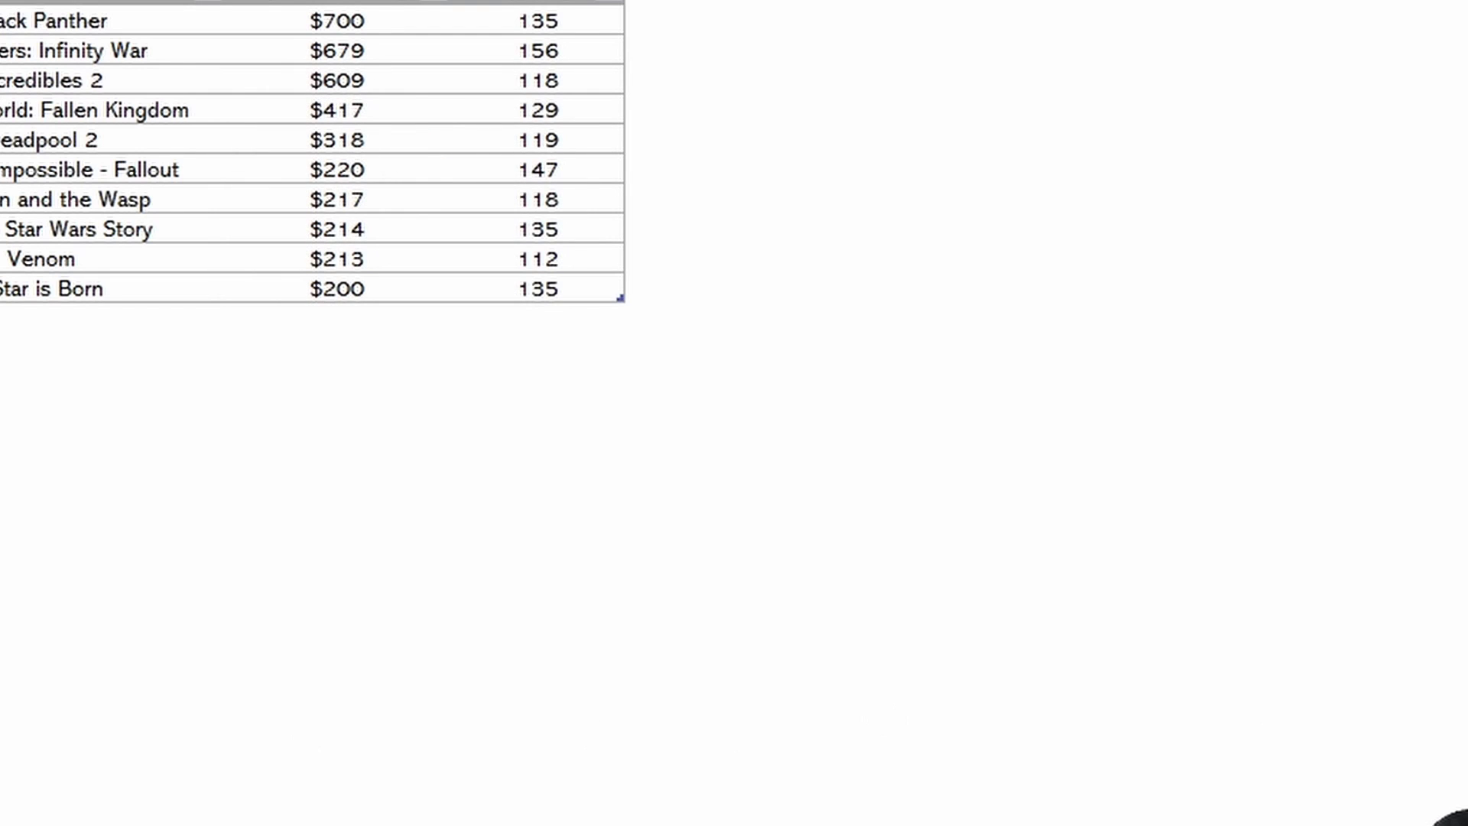